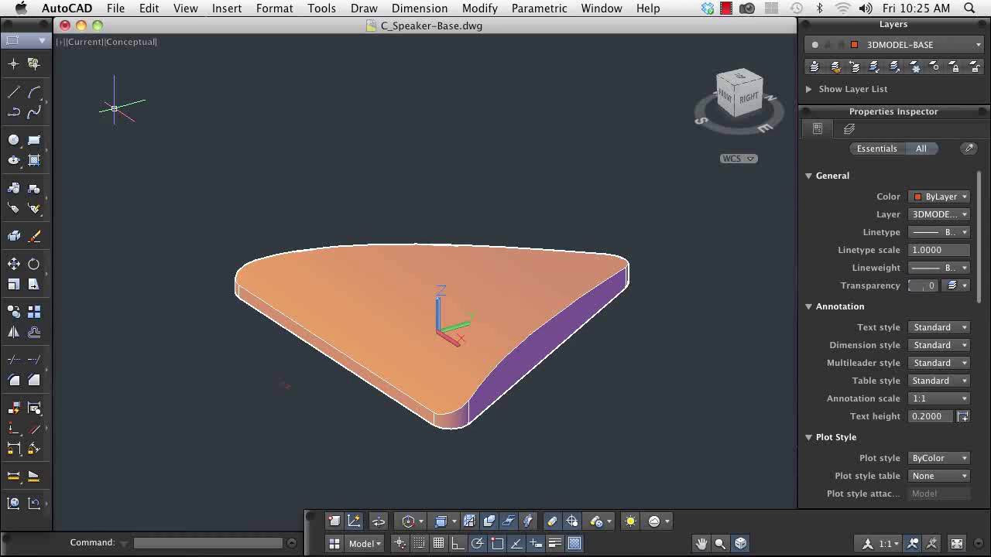
Step: Switch to the Modeling workspace and extrude the base's front-left face by -2
click(40, 43)
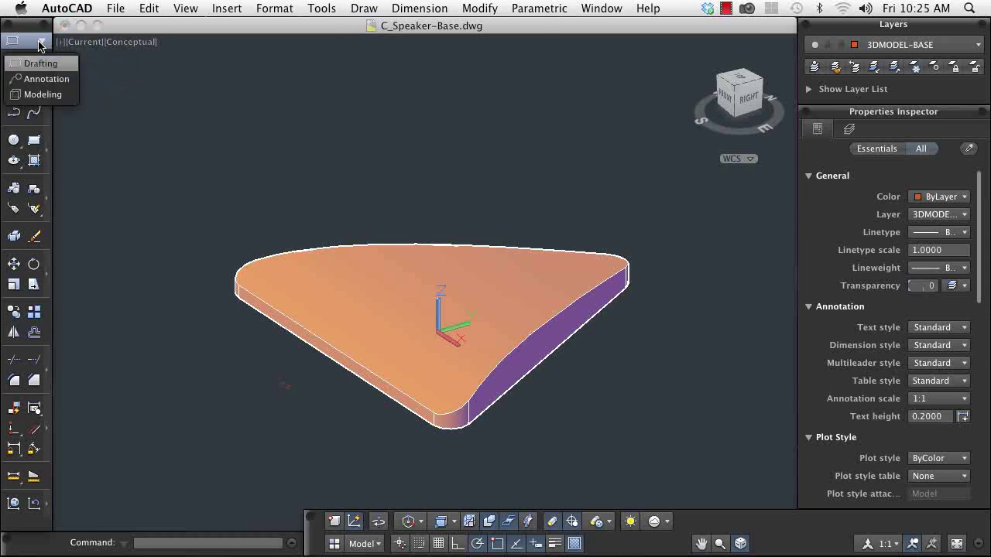
click(42, 94)
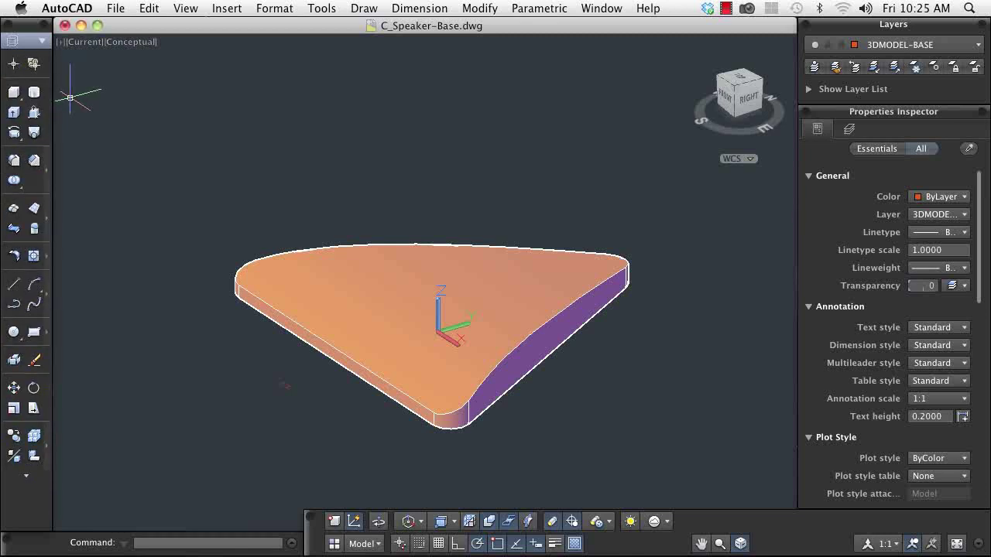
click(13, 113)
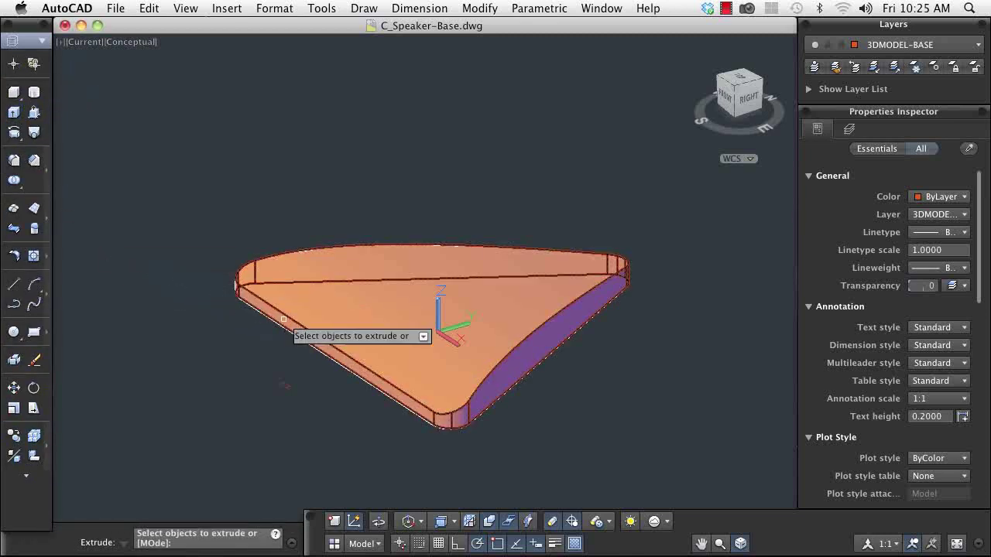
key(ctrl)
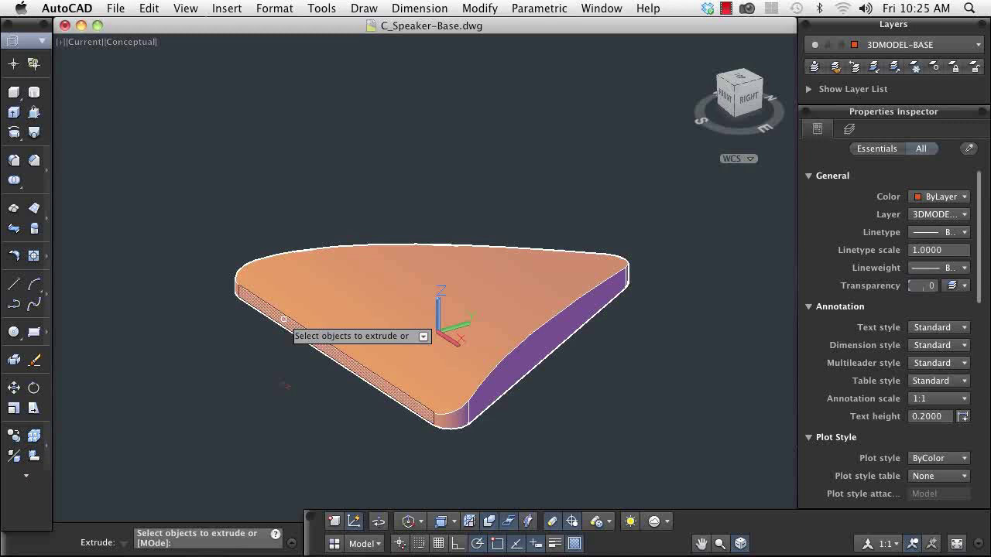
ctrl+click(283, 319)
key(Return)
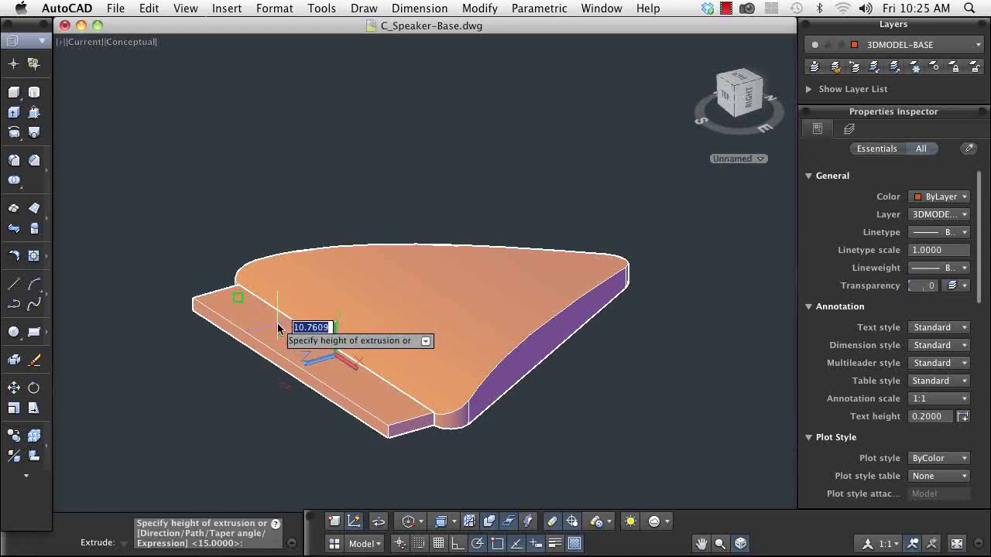
text(-2)
key(Return)
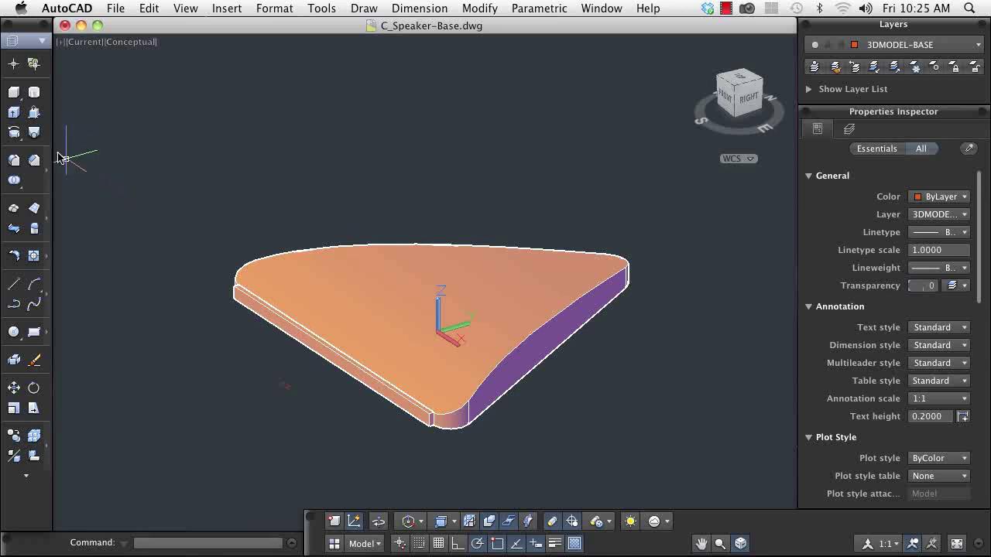
Step: Revolve the right side face 90° around the front corner edge to round that side
click(15, 133)
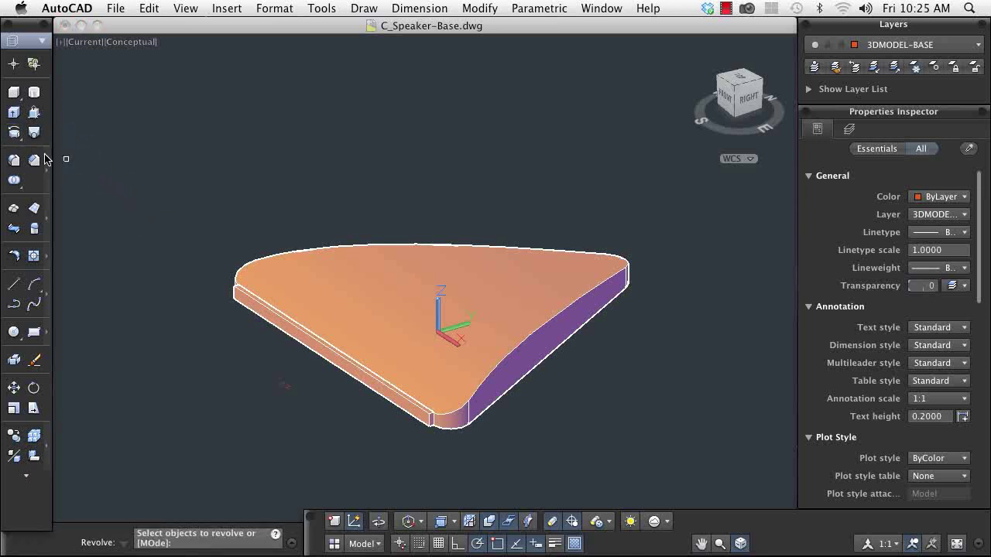
click(495, 389)
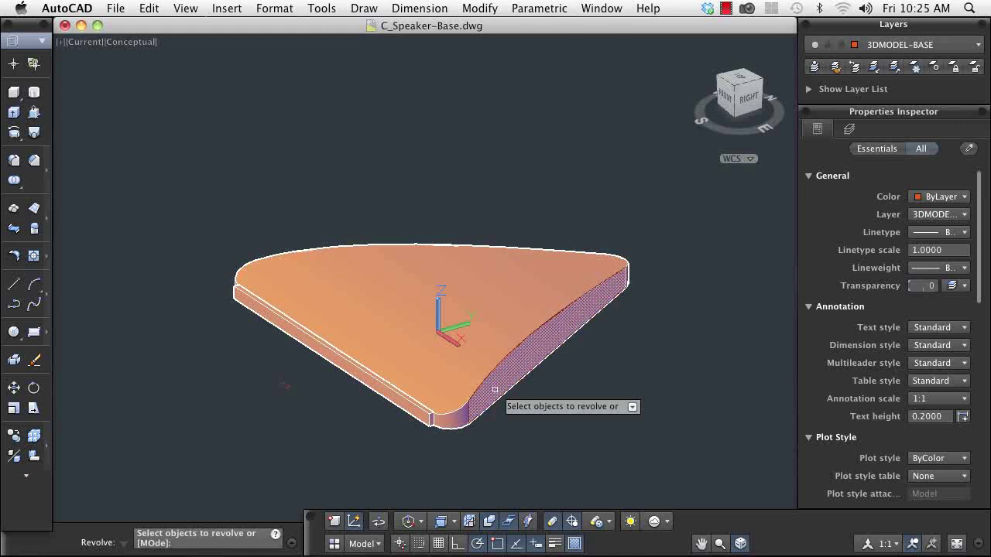
key(Return)
right_click(499, 389)
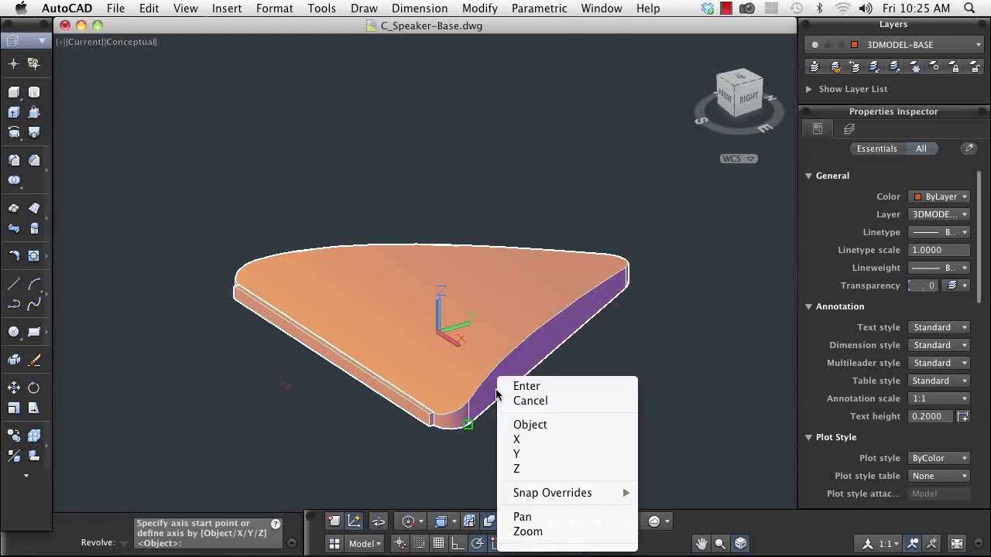
click(505, 424)
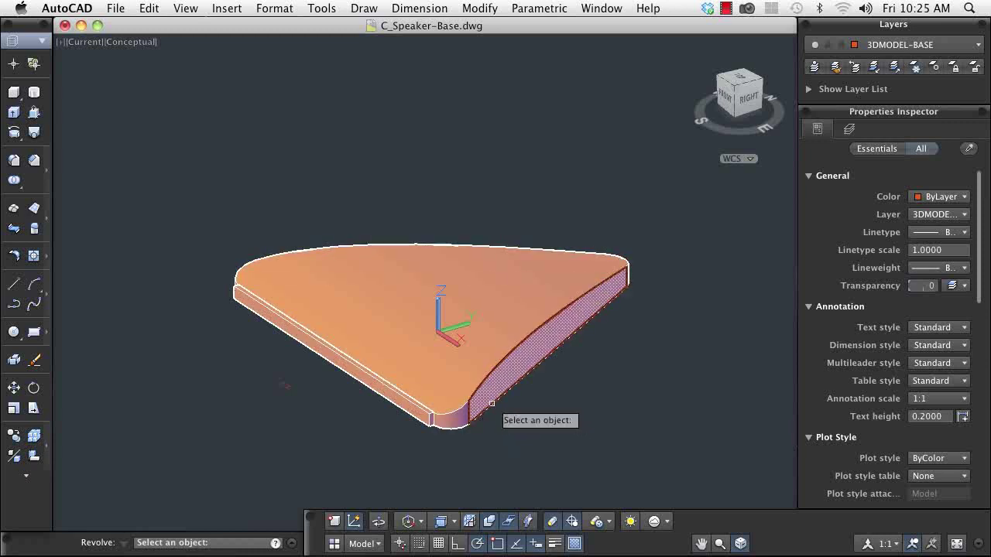
click(468, 418)
text(90)
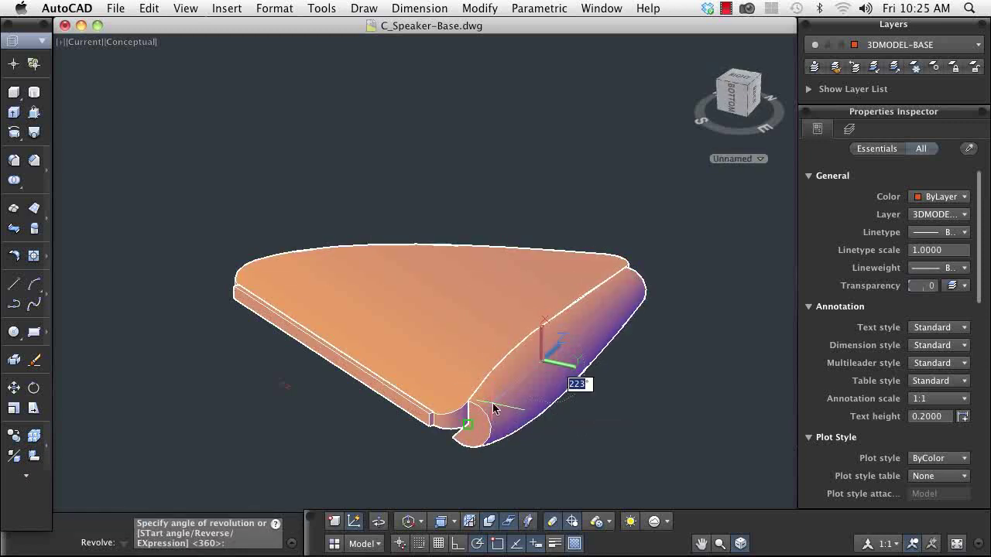
key(Return)
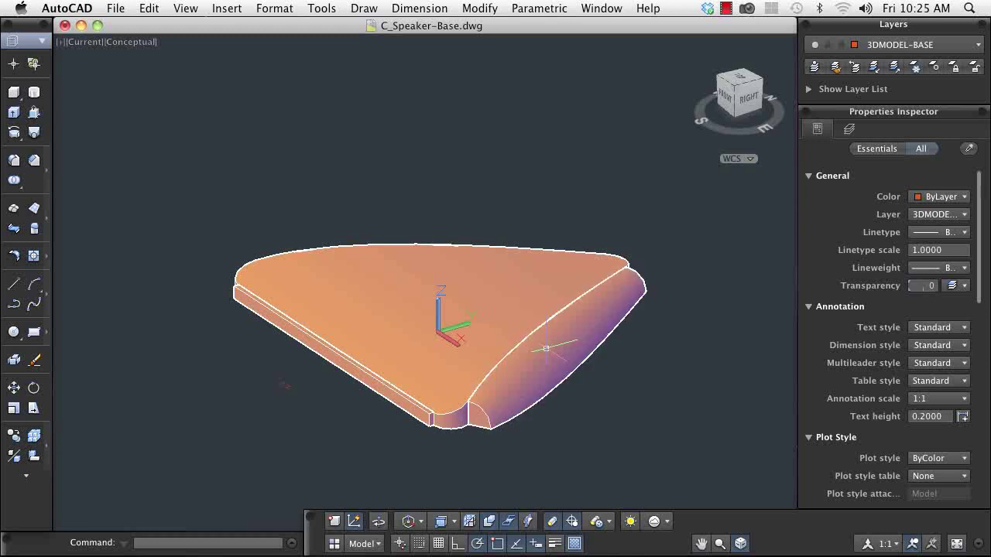
Step: From the northwest isometric view, revolve the long lower side face 90° about its corner edge
click(745, 74)
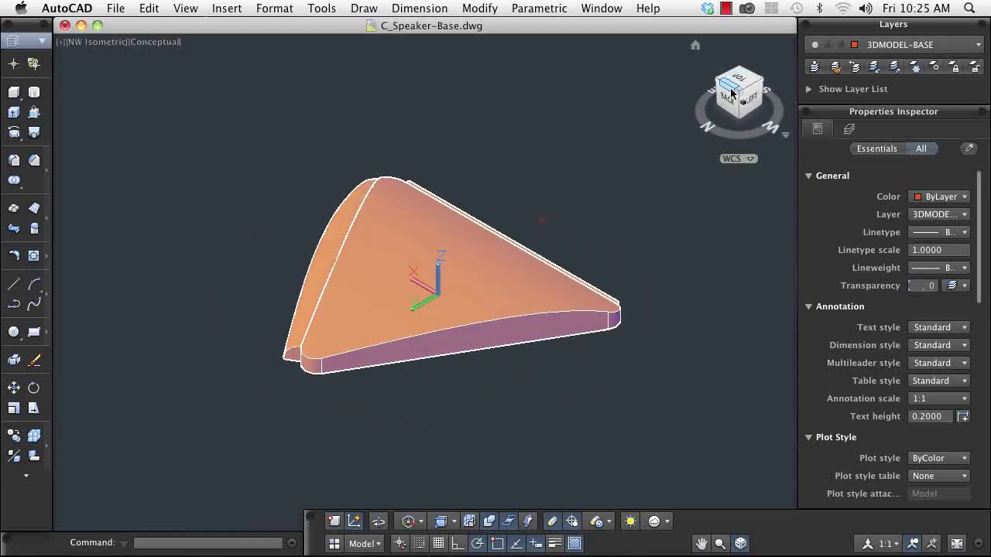
click(14, 133)
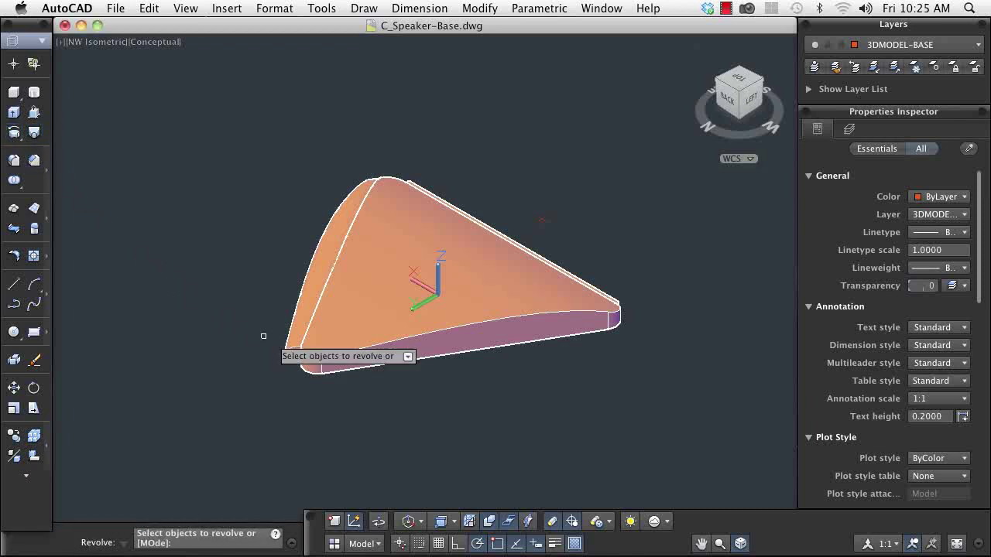
click(379, 361)
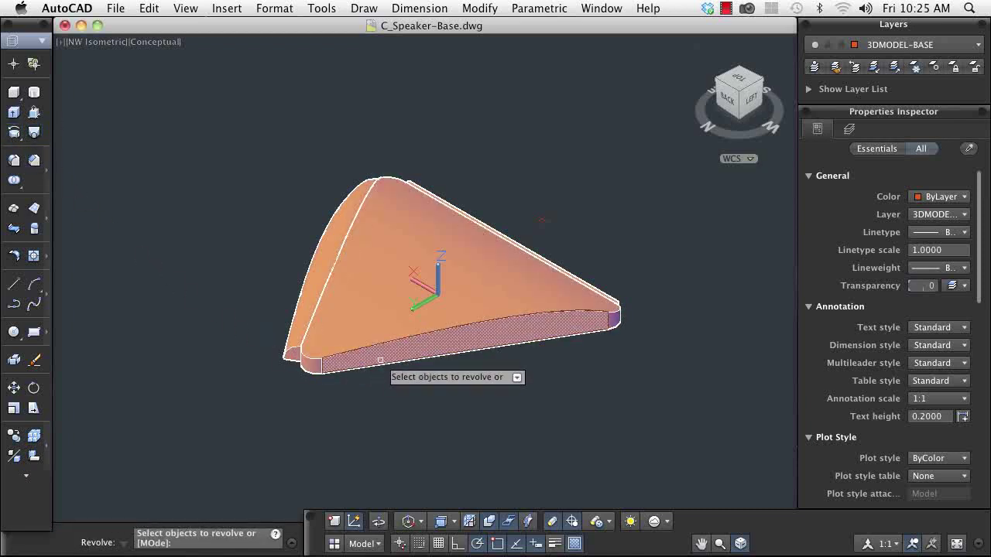
key(Return)
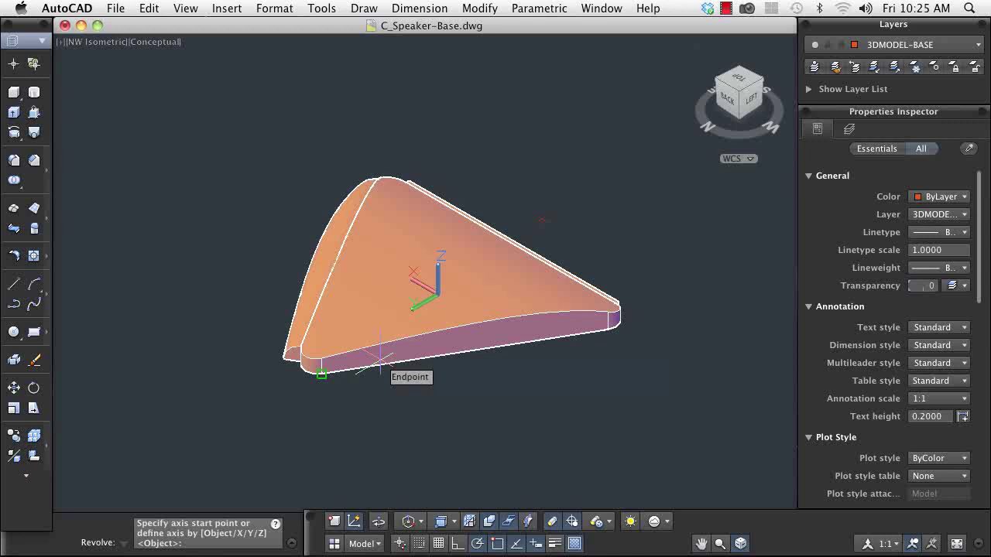
right_click(379, 361)
click(393, 405)
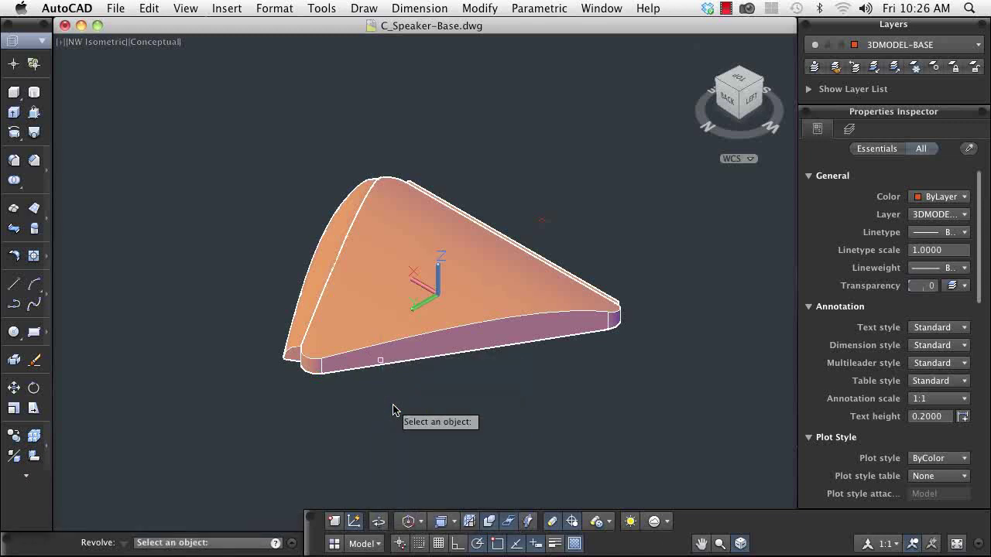
click(376, 364)
text(90)
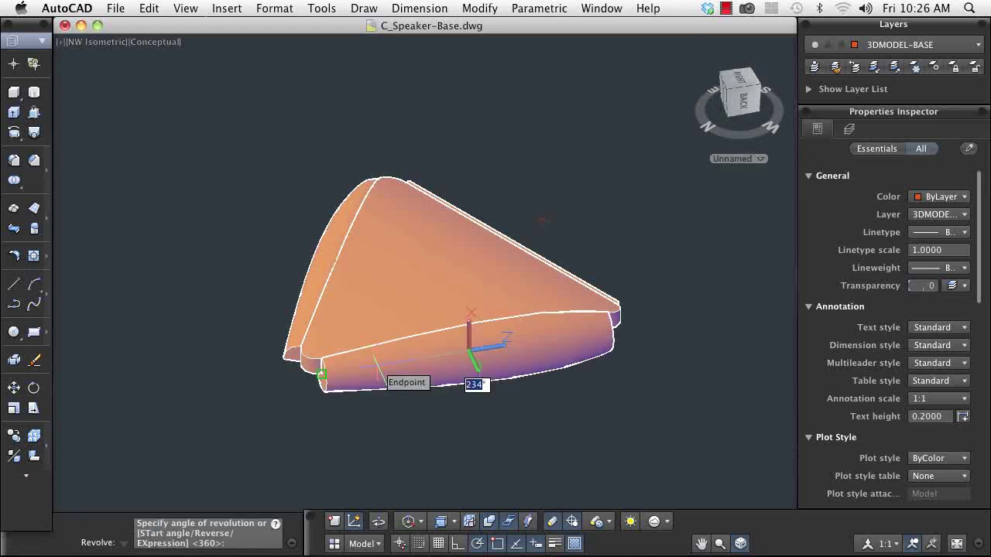
key(Return)
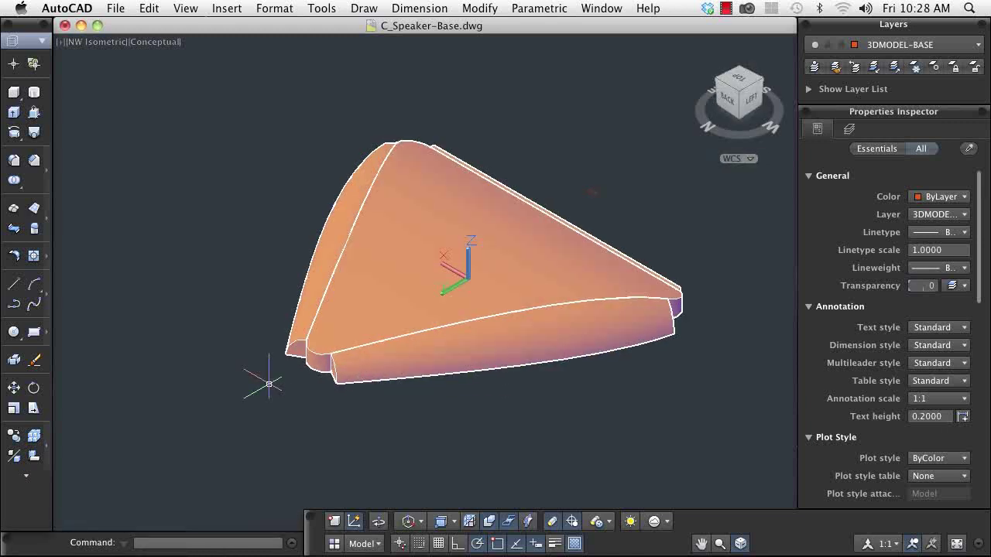
Step: Loft from the rounded corner face to the sliver face, guided by the curved top edge
scroll(269, 384, up, 4)
scroll(268, 384, up, 3)
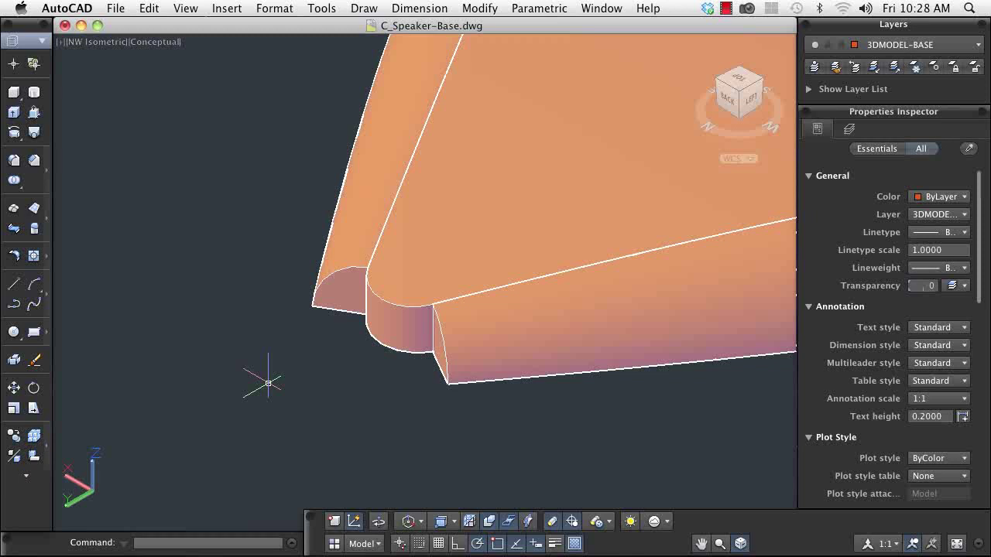
click(35, 132)
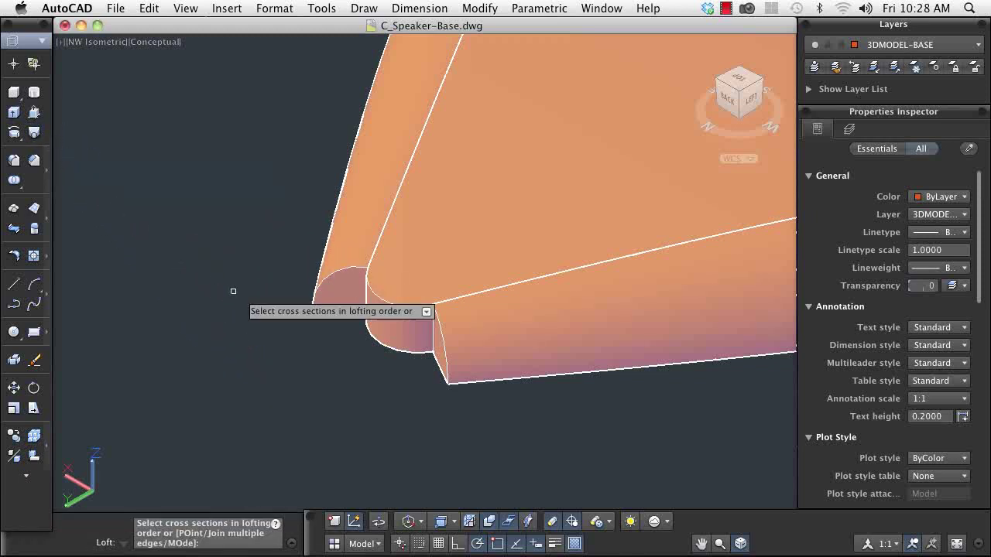
click(345, 294)
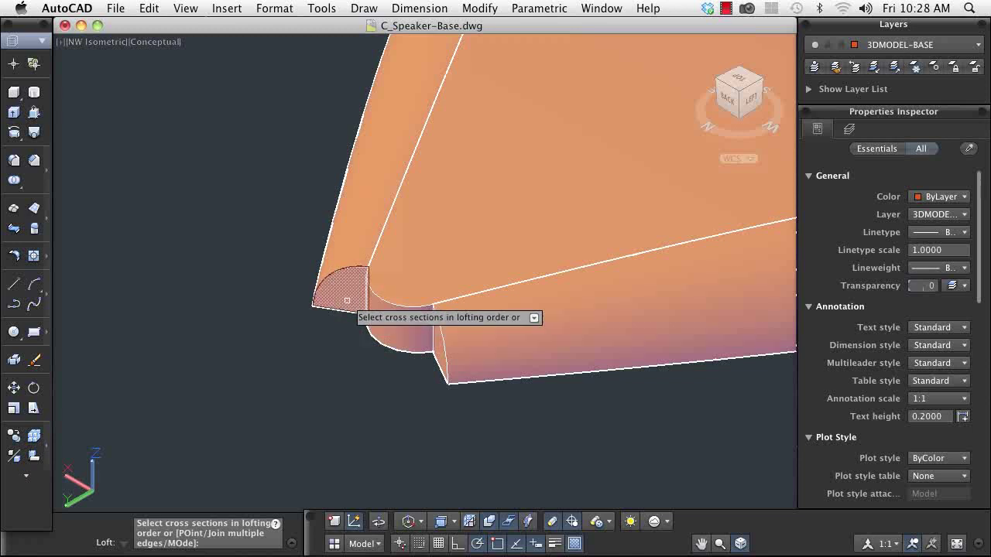
click(438, 340)
key(Return)
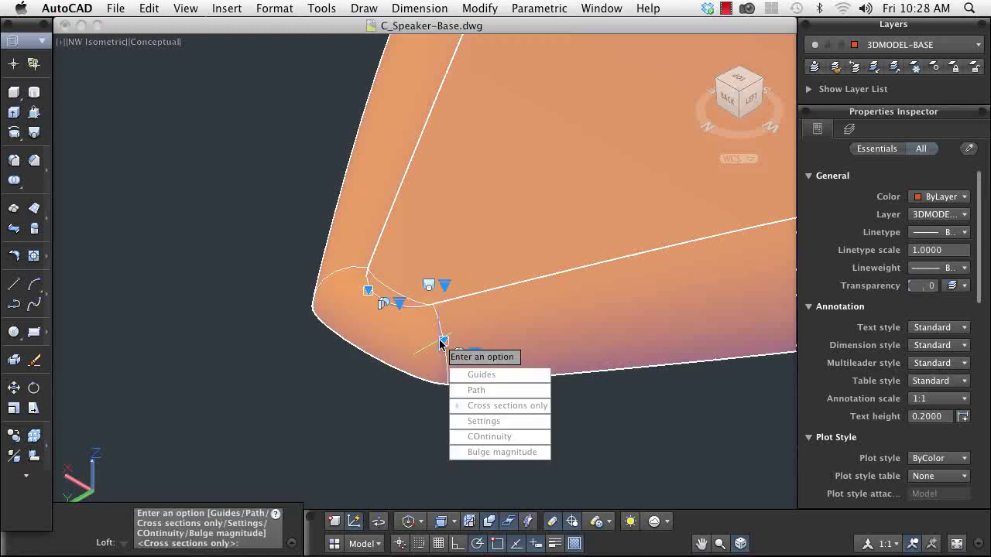
click(461, 376)
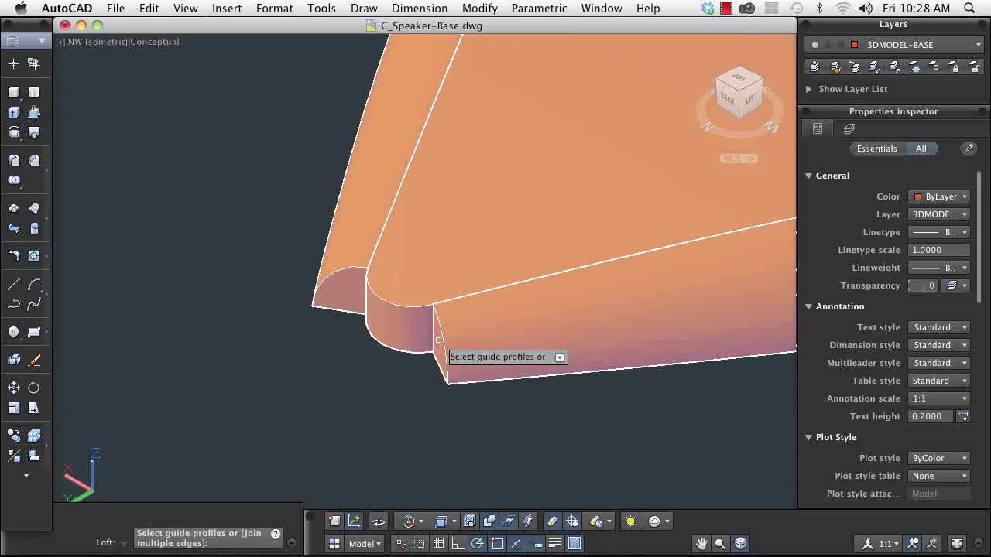
click(405, 306)
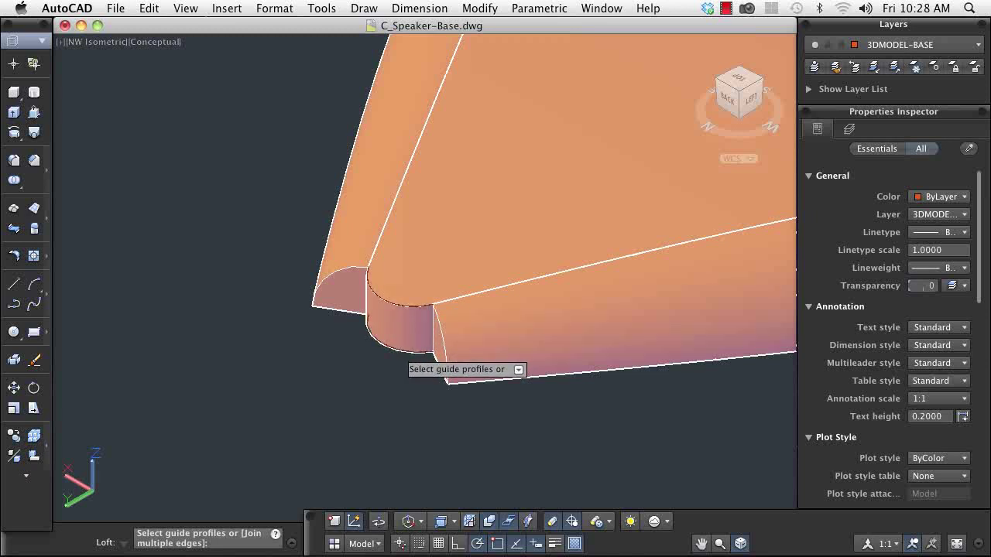
key(Return)
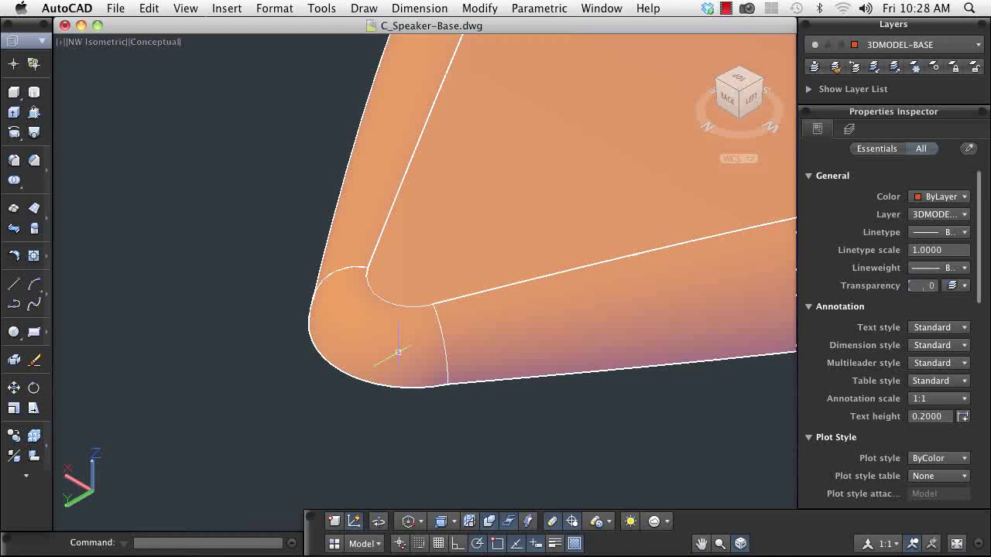
scroll(398, 352, down, 6)
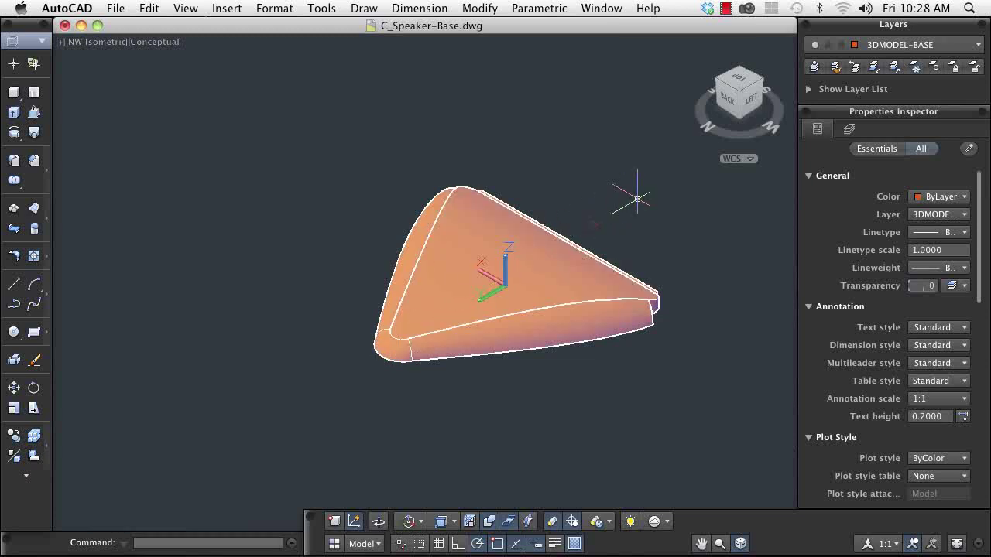
Step: From the southeast isometric view, loft the rail end face to the quarter-circle face along the top and bottom arcs
click(739, 70)
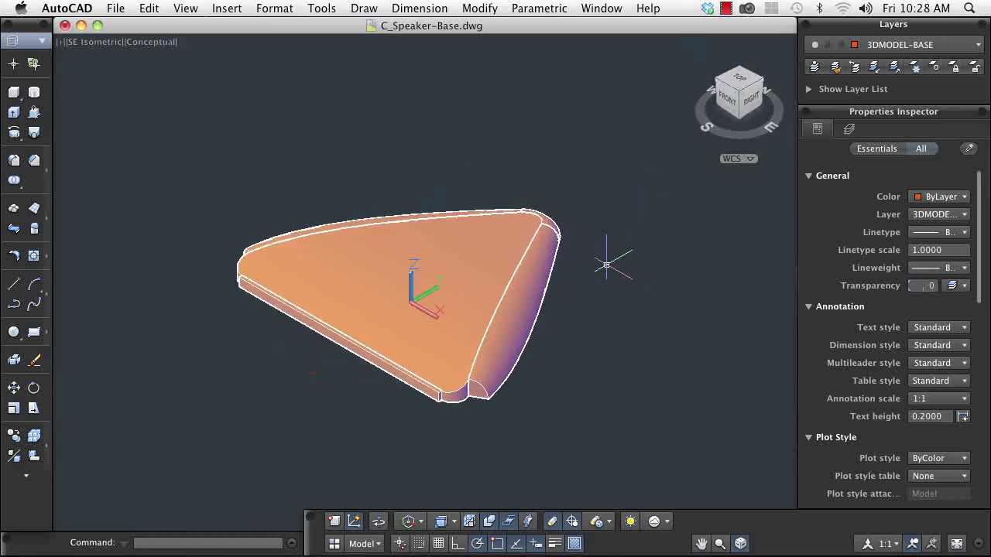
scroll(456, 410, up, 6)
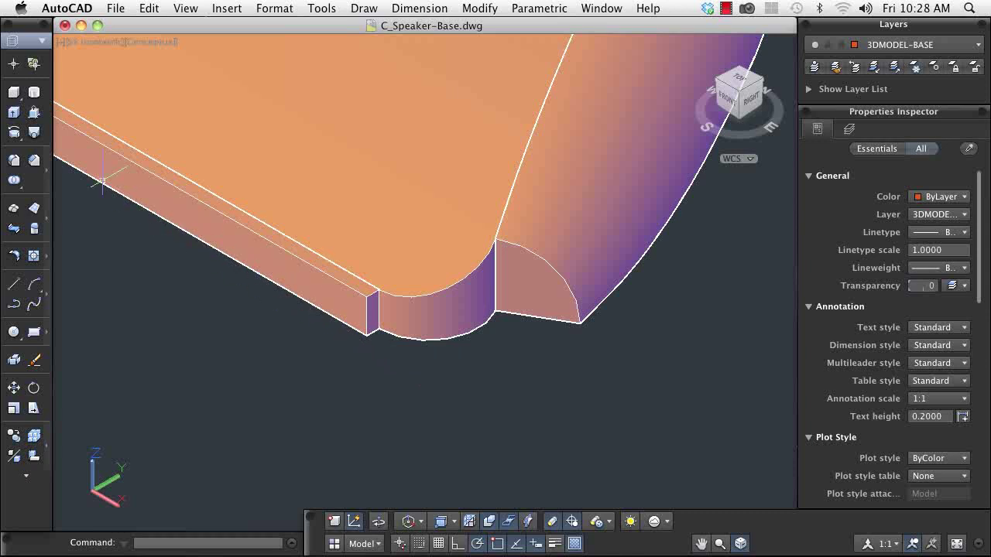
click(34, 133)
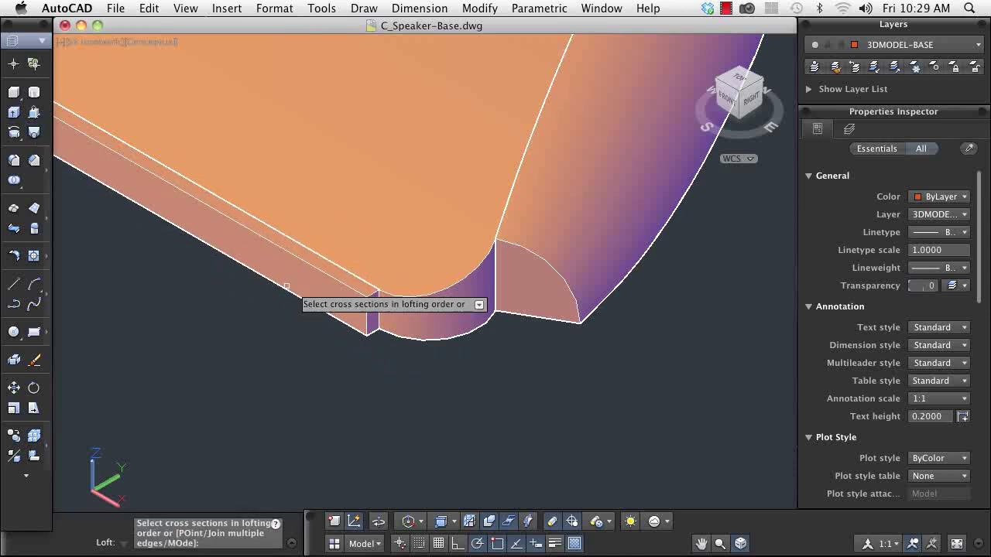
click(372, 310)
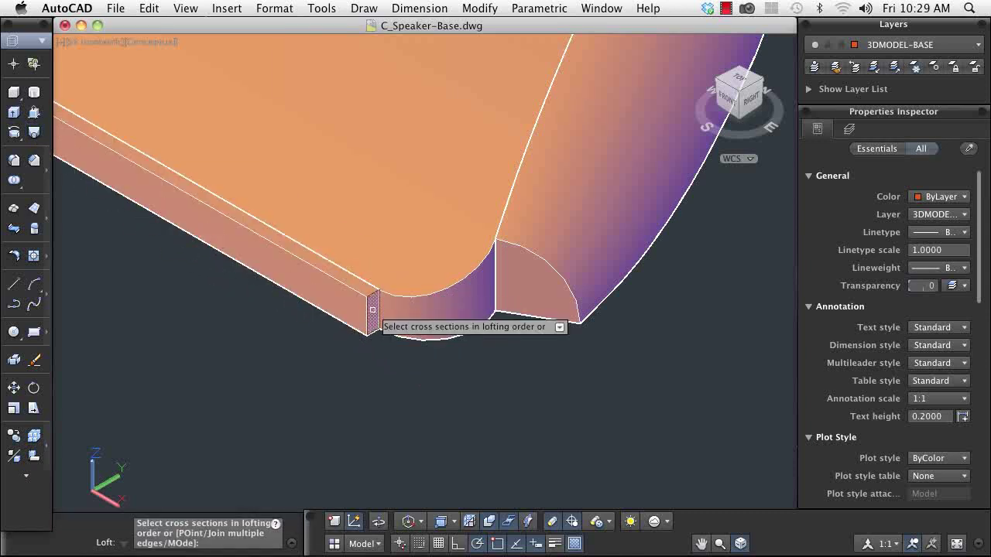
click(519, 292)
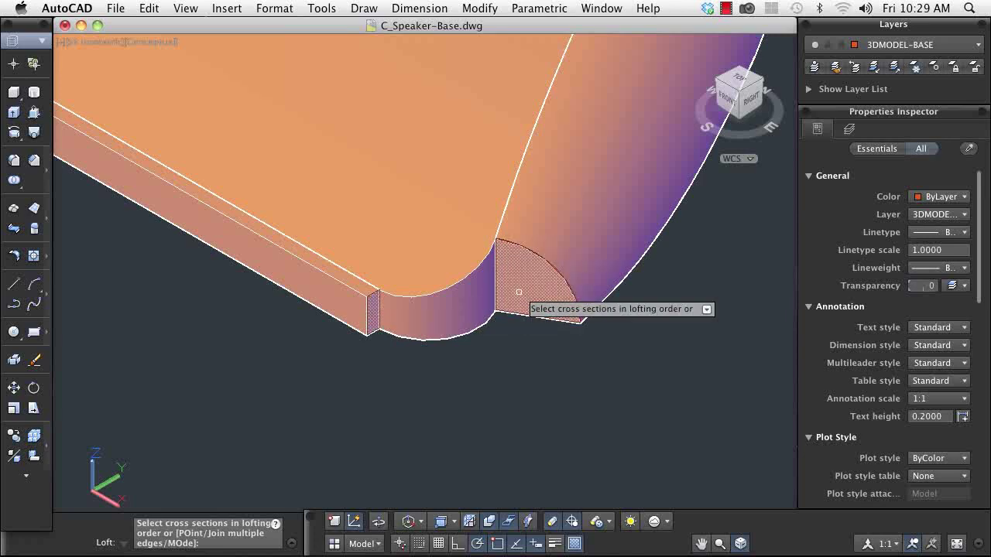
key(Return)
click(548, 325)
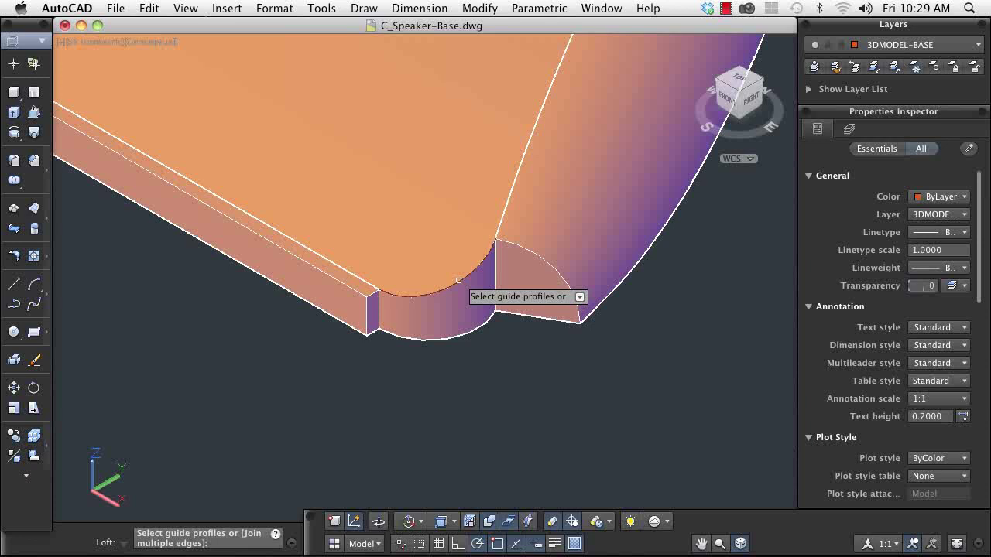
click(458, 280)
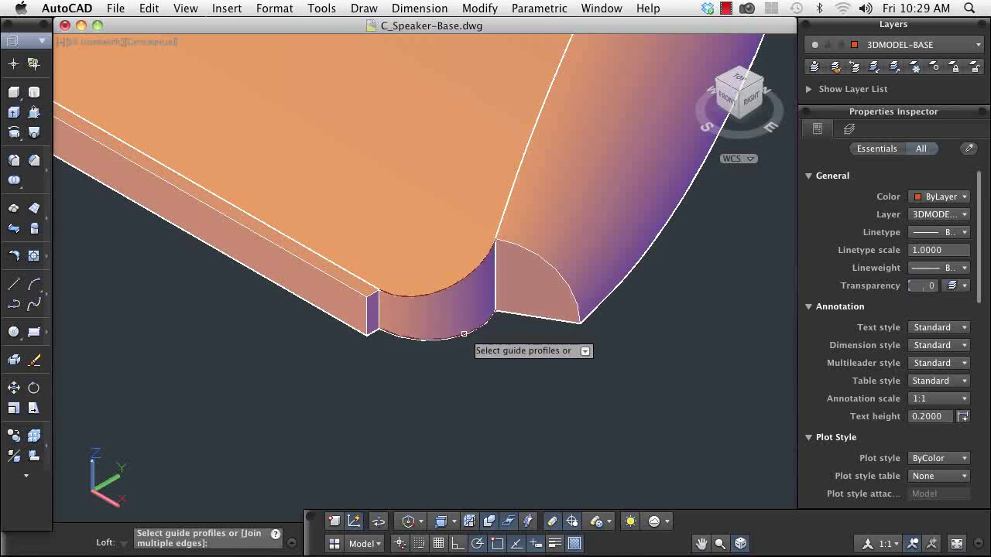
click(463, 334)
key(Return)
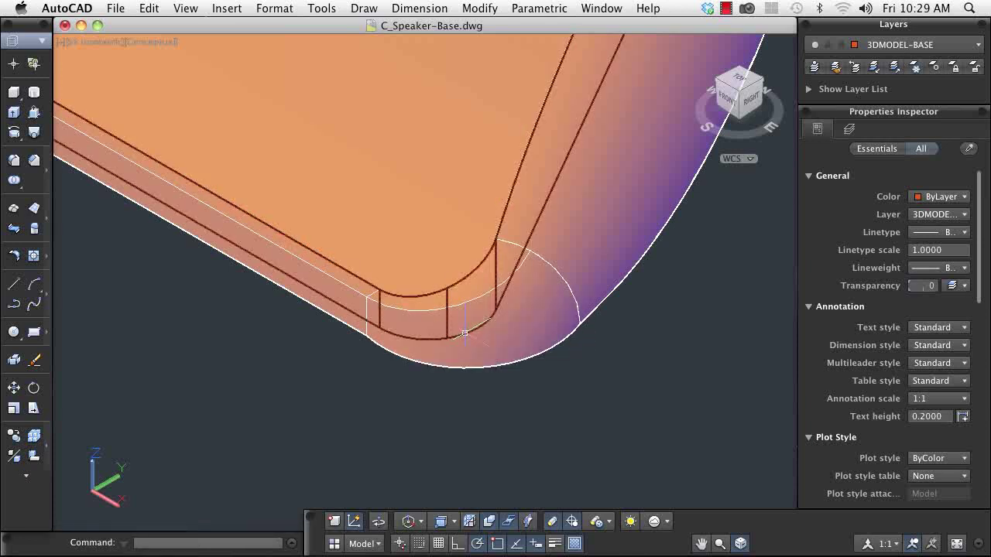
Step: Switch to the southwest isometric view, zoom in, and start another loft
click(716, 84)
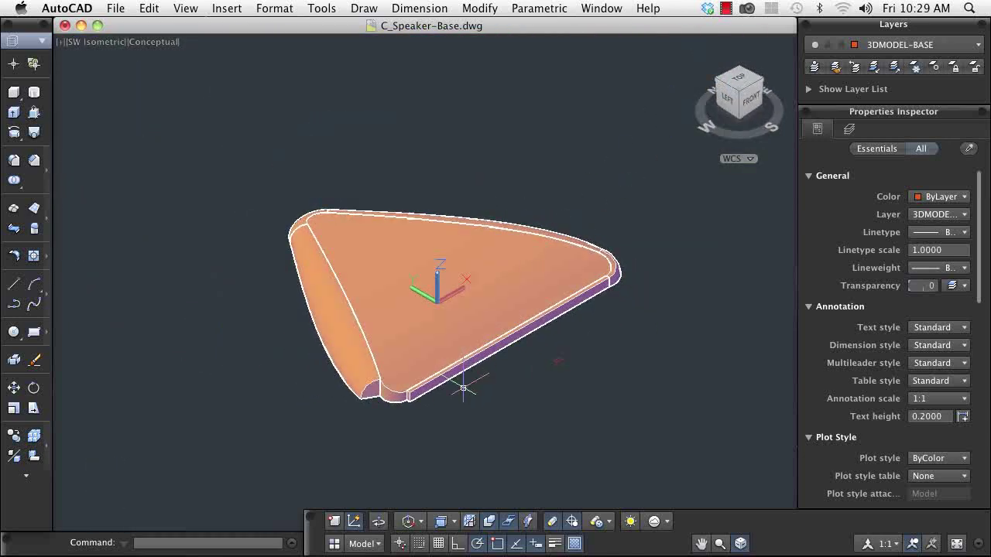
scroll(380, 405, up, 5)
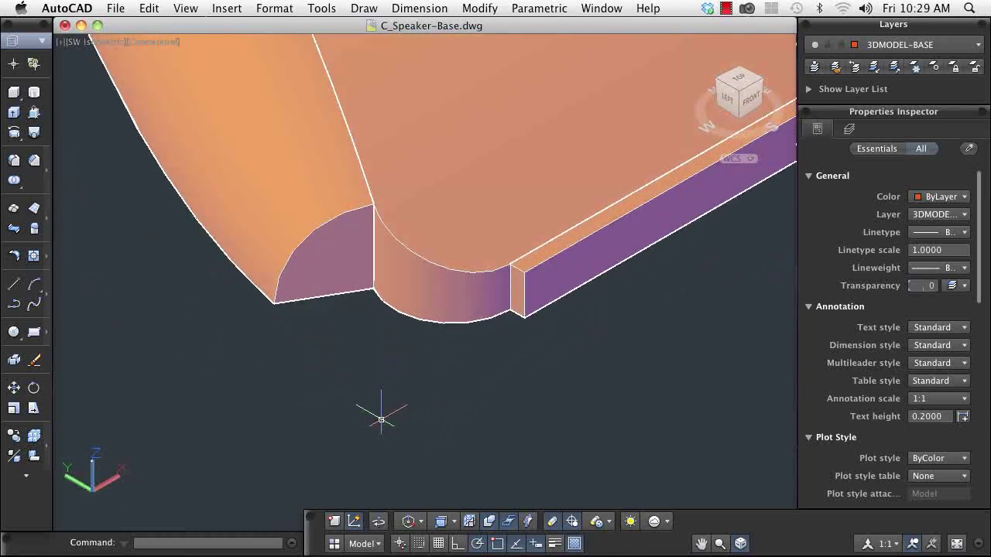
click(34, 133)
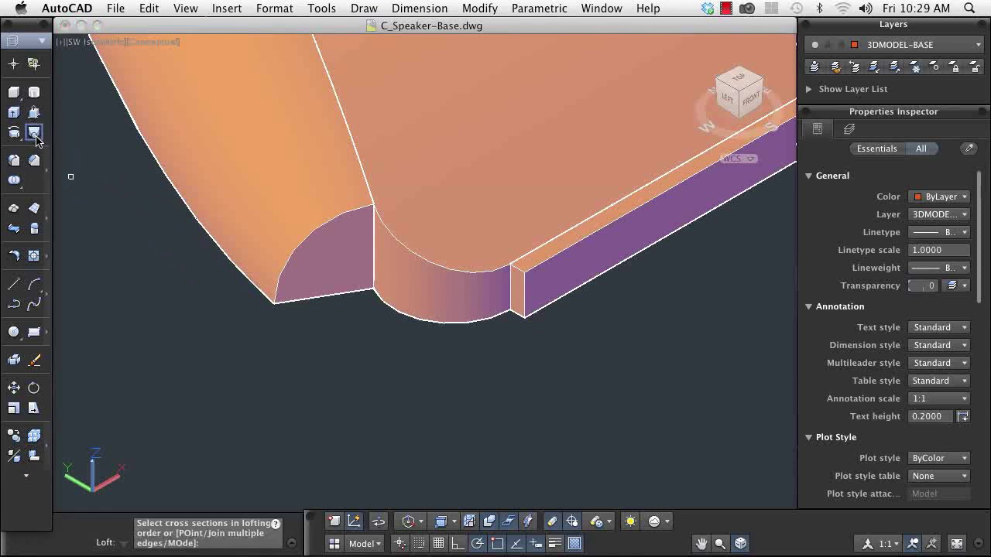
Step: Fill the last corner notch with a loft from the quarter-circle face to the rail end face along the bottom arc
click(336, 268)
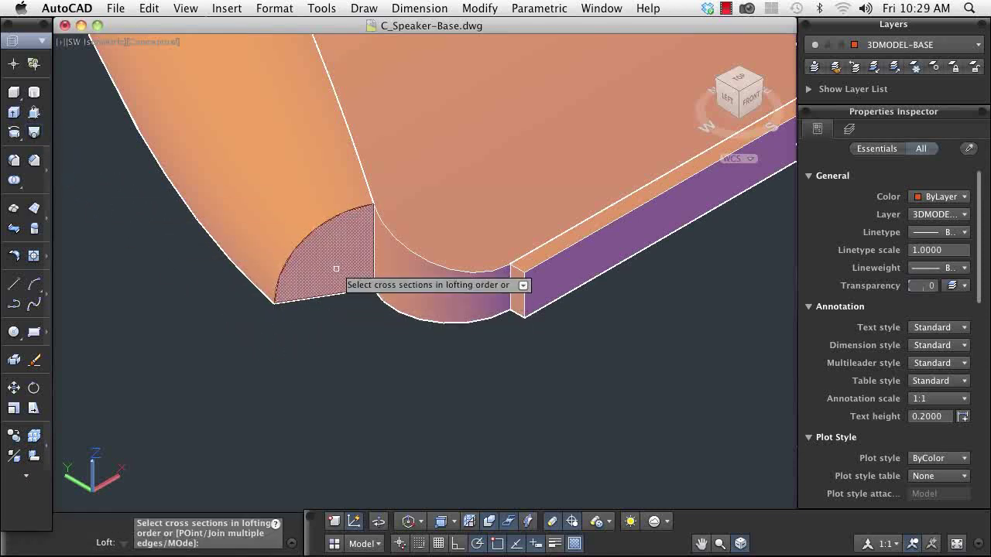
click(519, 286)
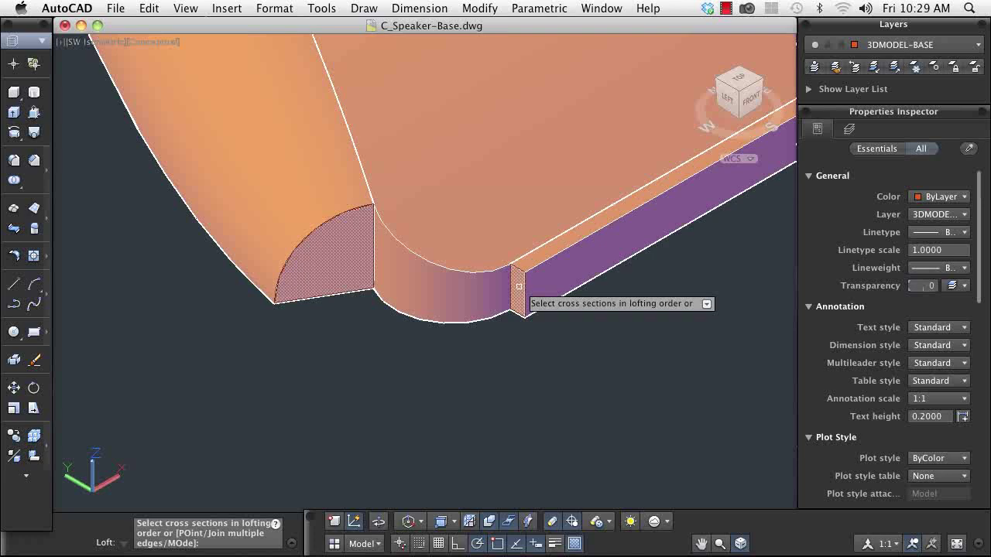
key(Return)
key(Down)
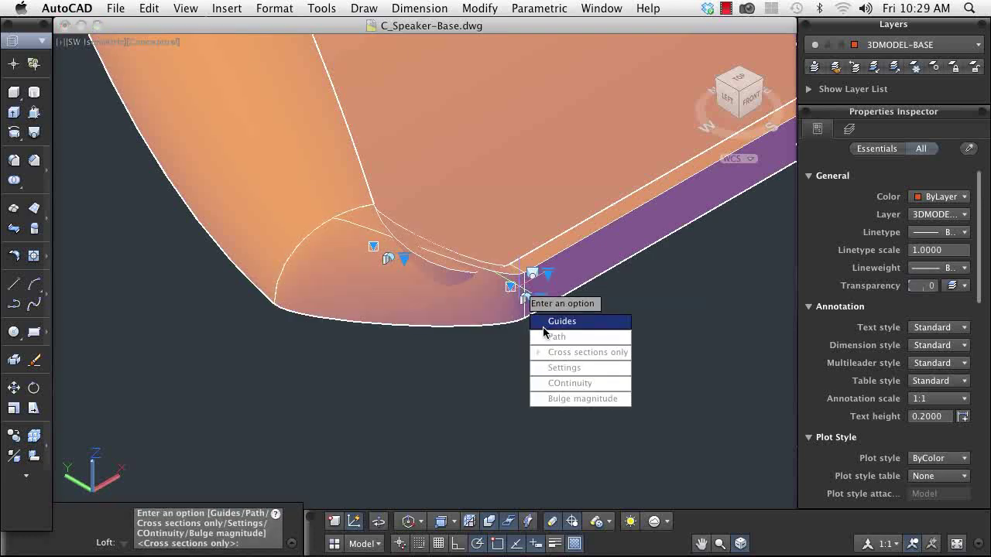
key(Return)
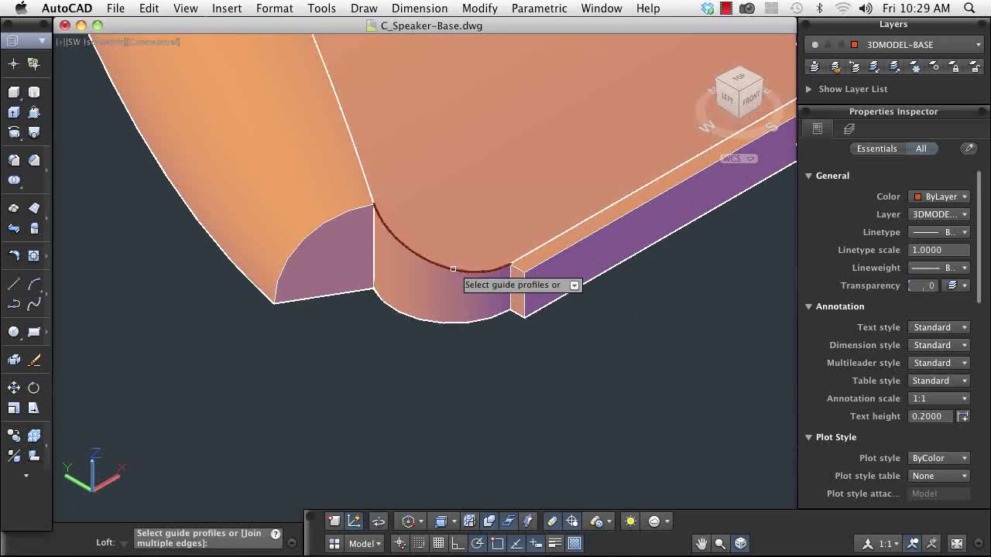
click(445, 322)
key(Return)
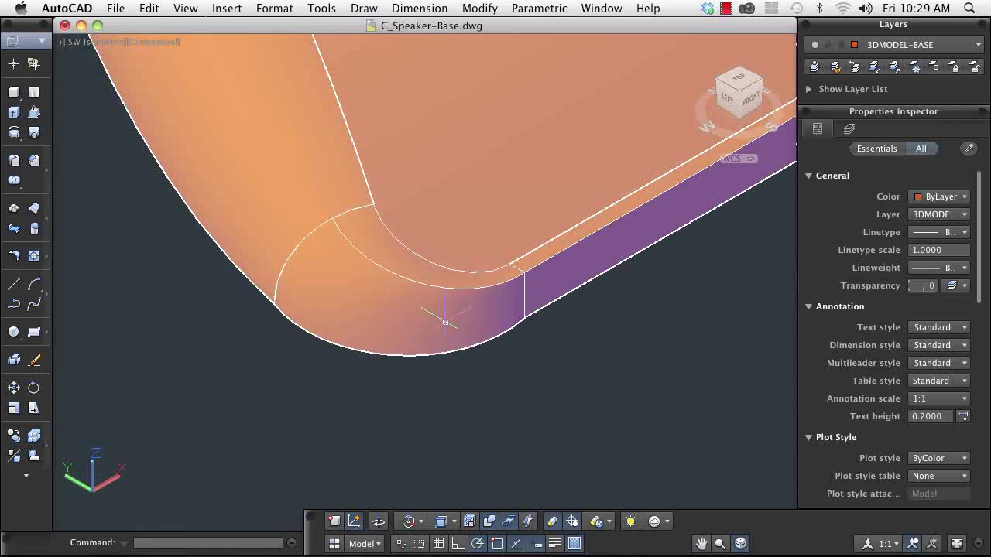
scroll(445, 322, down, 10)
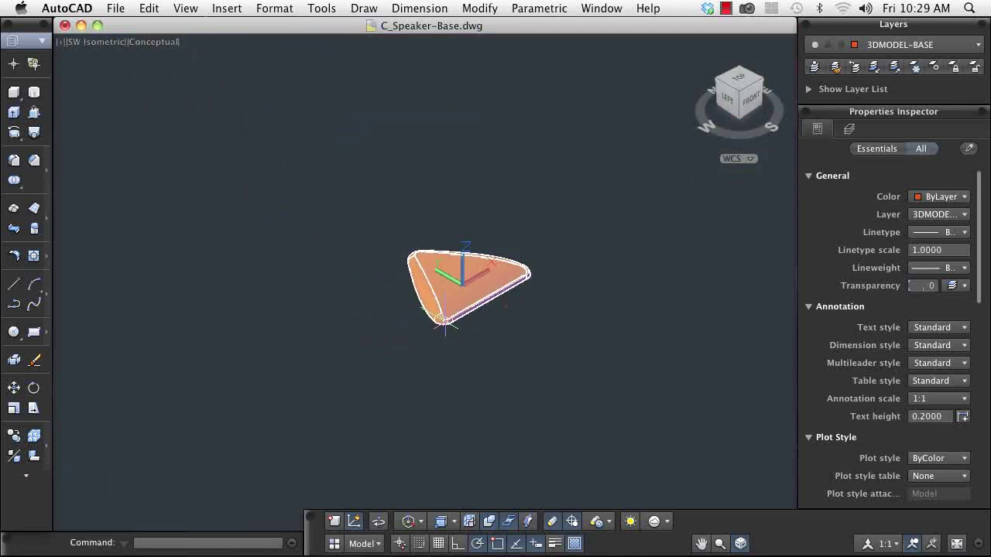
Step: Toggle 3D object snapping using the Enabled option of the 3D Object Snap status-bar menu
scroll(445, 322, up, 8)
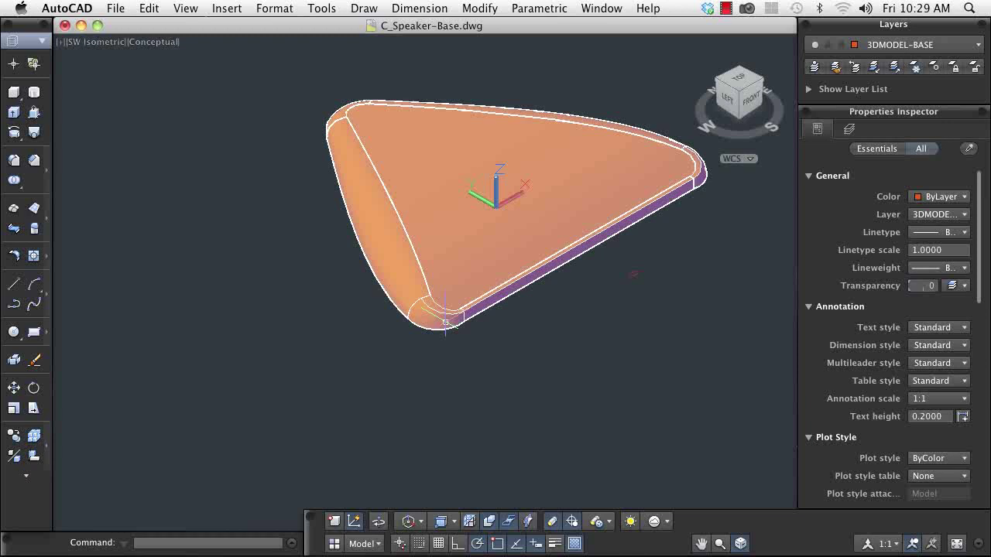
right_click(335, 523)
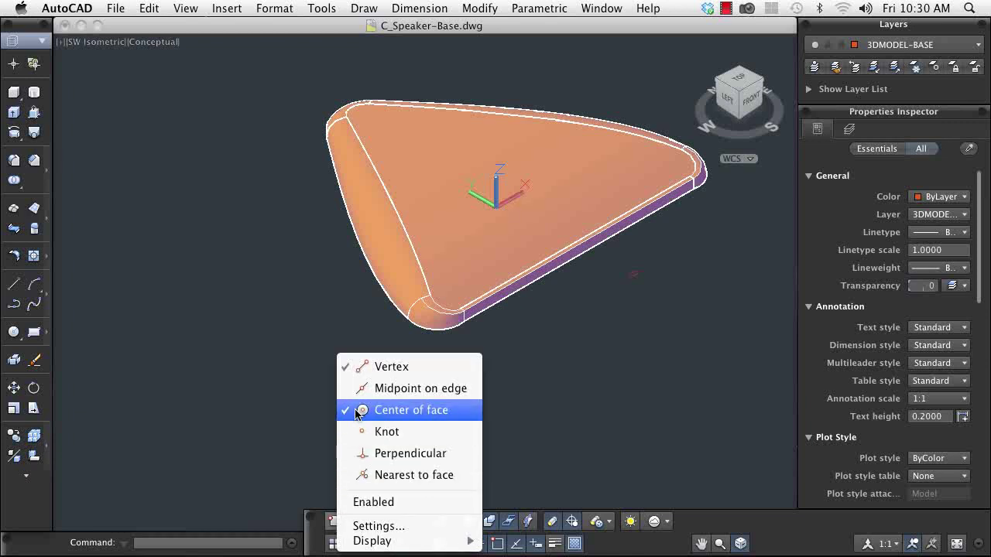
click(346, 506)
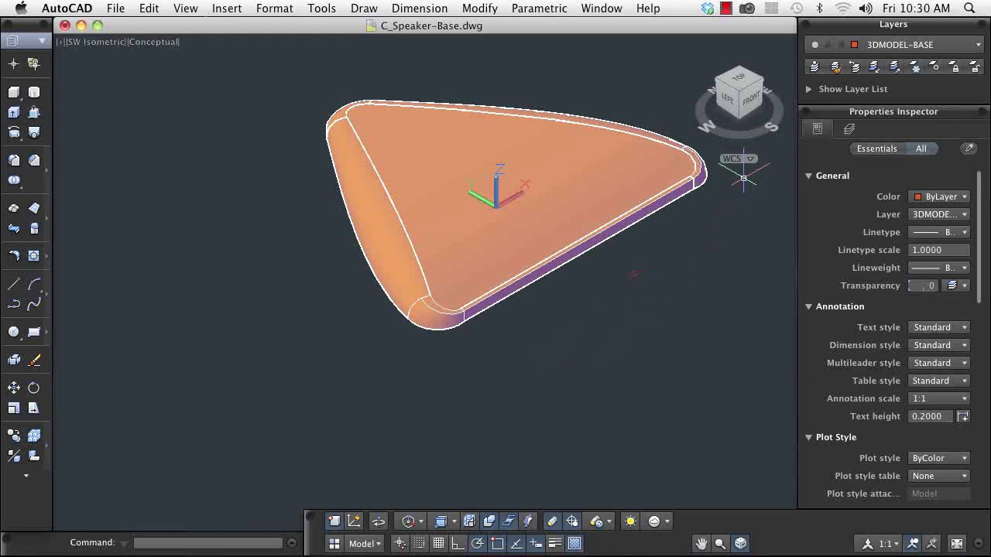
Step: In the southeast isometric view, draw a circle near the front edge of the base
click(763, 83)
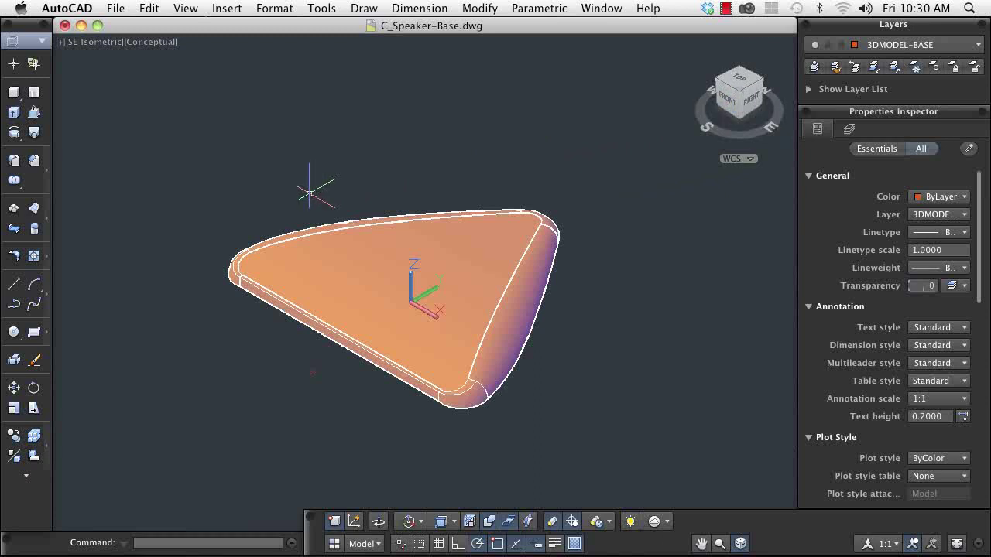
click(14, 332)
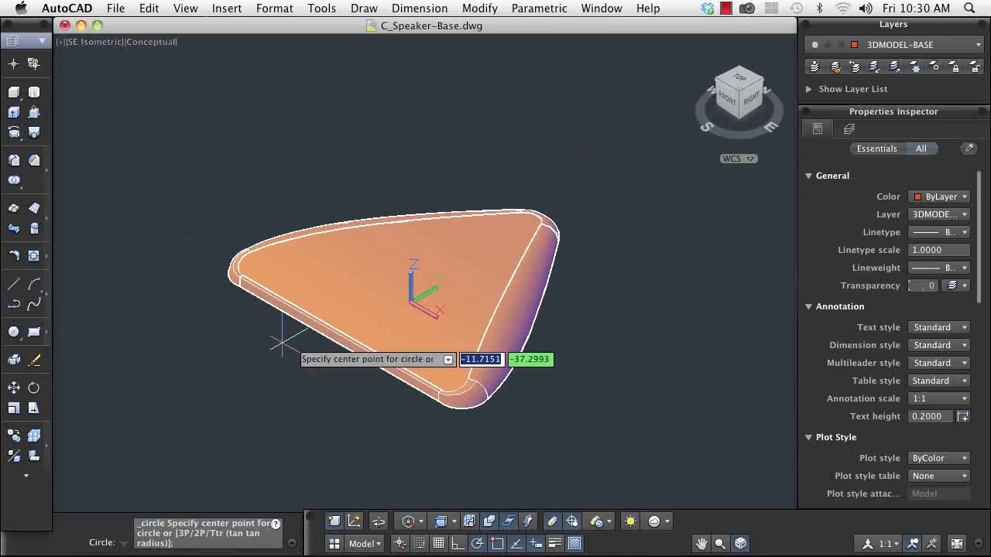
click(338, 338)
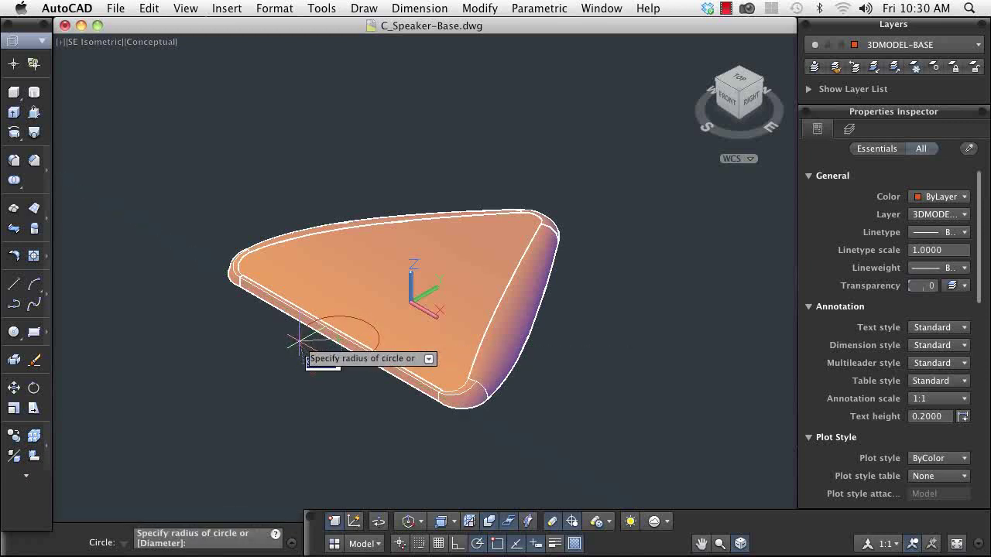
click(299, 340)
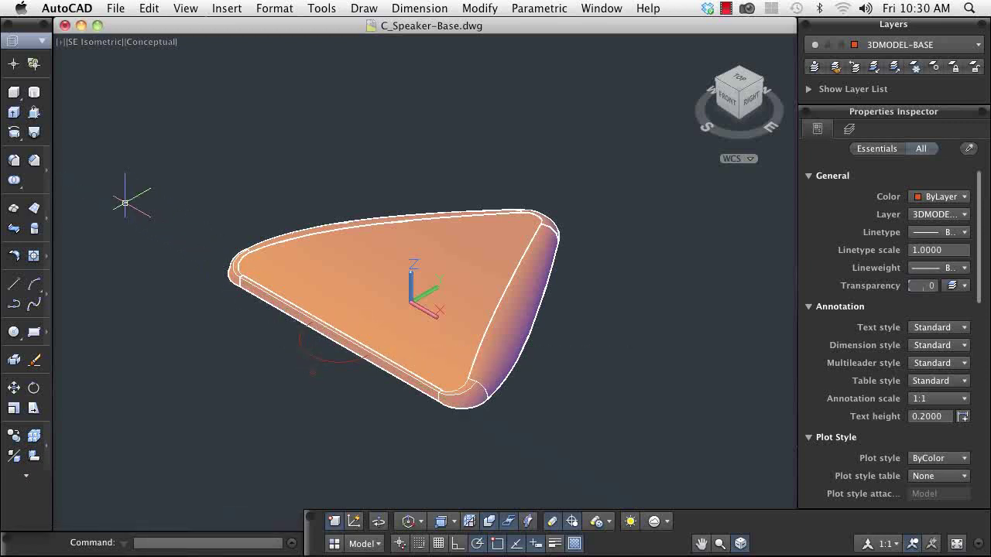
Step: Extrude the circle upward into a cylinder 15 units tall
click(14, 112)
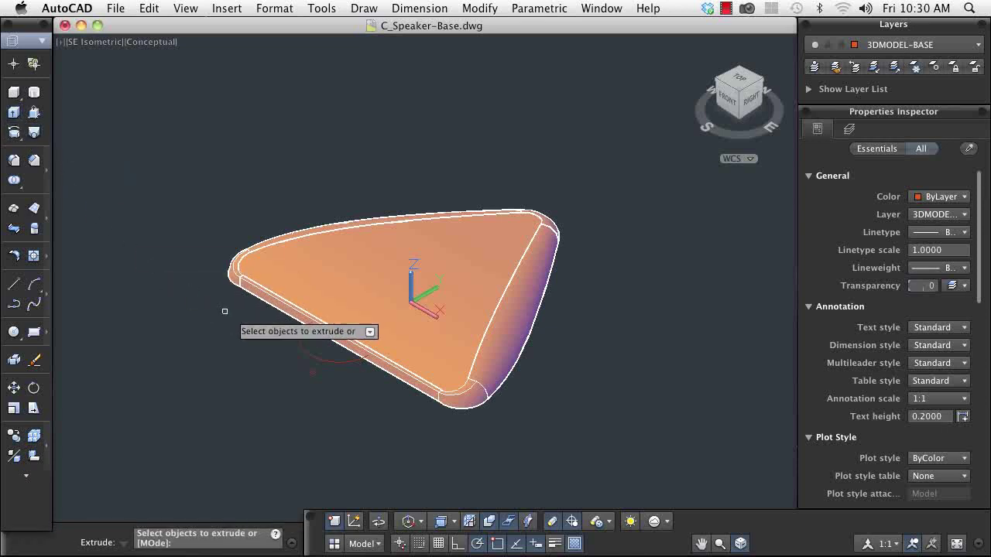
click(304, 346)
key(Return)
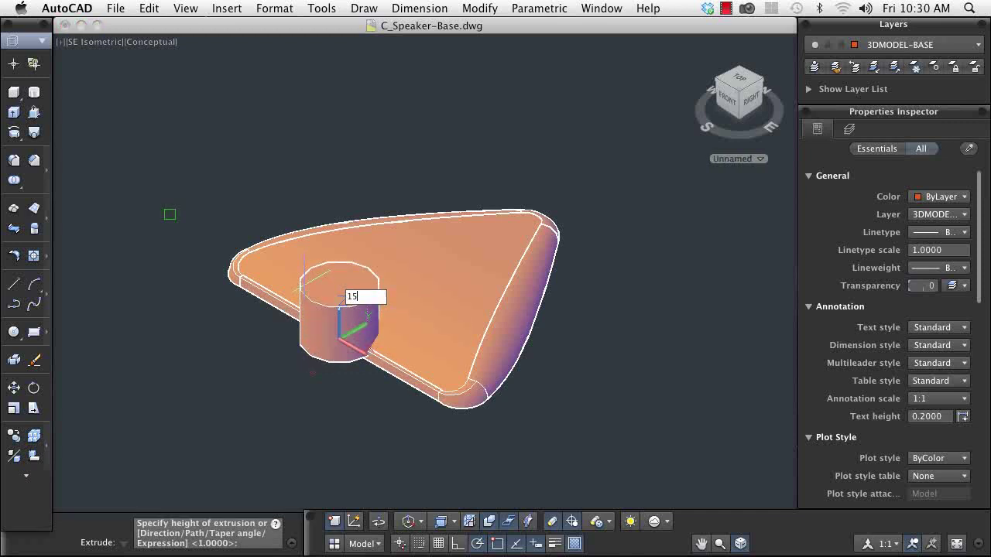
click(350, 318)
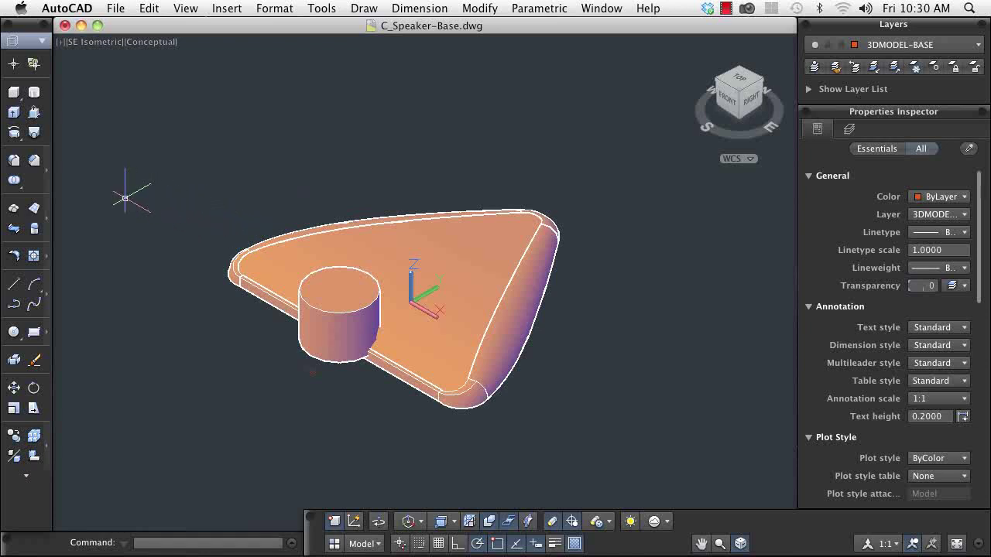
Step: Subtract the cylinder from the base solid, keeping the base
drag(20, 187, 20, 217)
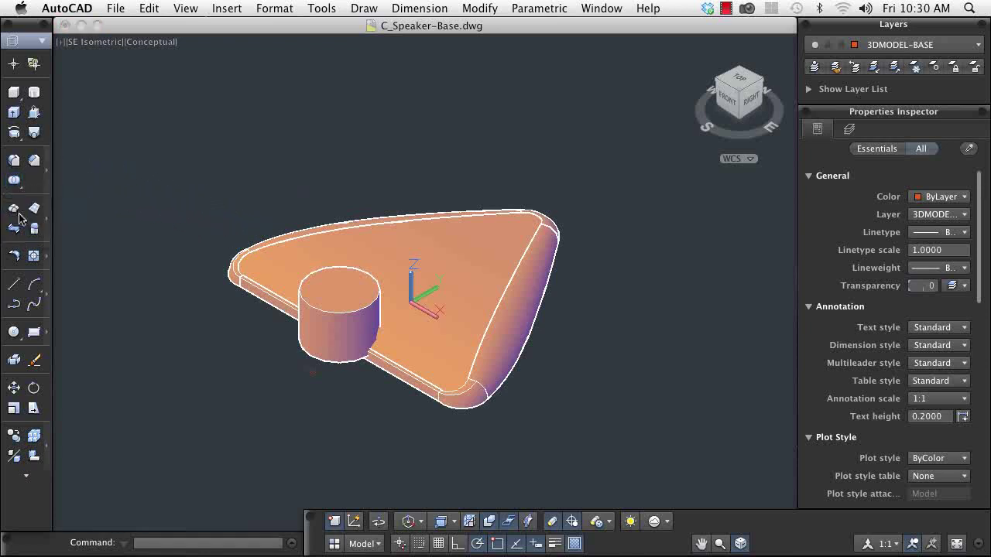
click(265, 279)
click(265, 280)
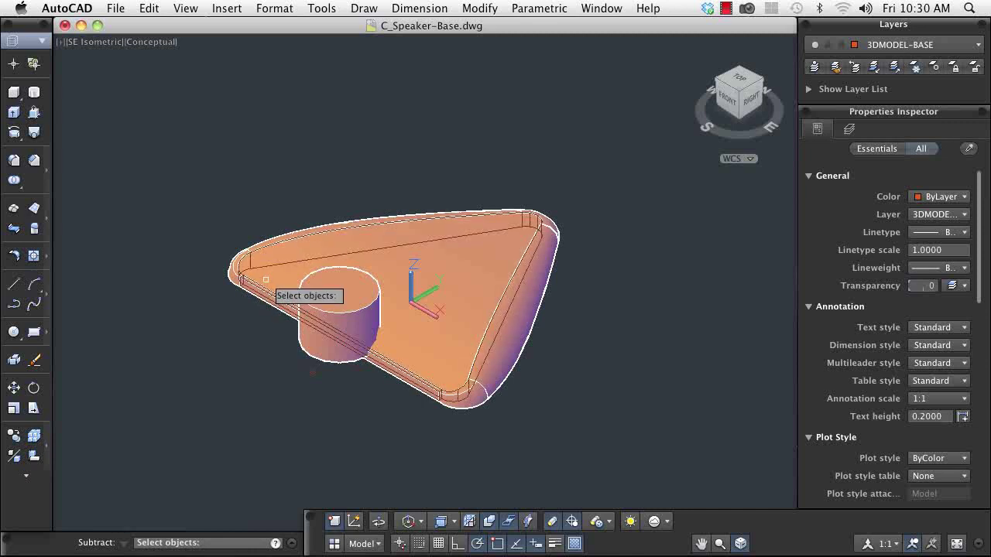
key(Return)
click(303, 296)
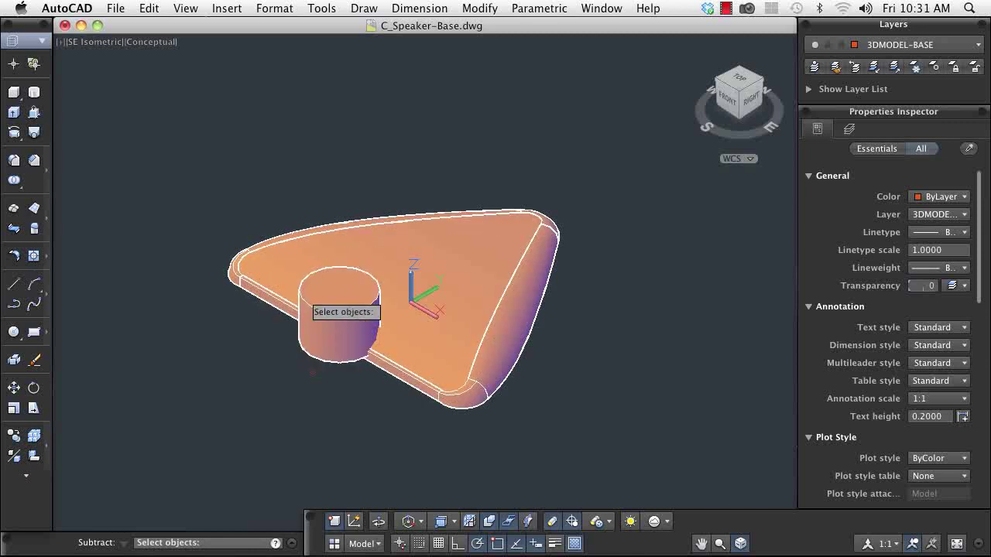
key(Return)
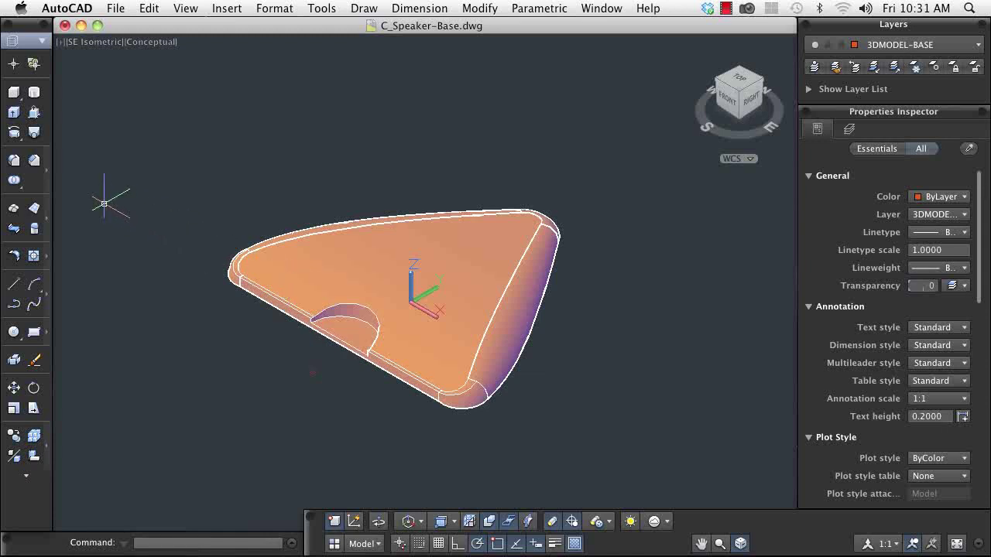
Step: Fillet the top edge of the round notch with radius 1
click(14, 160)
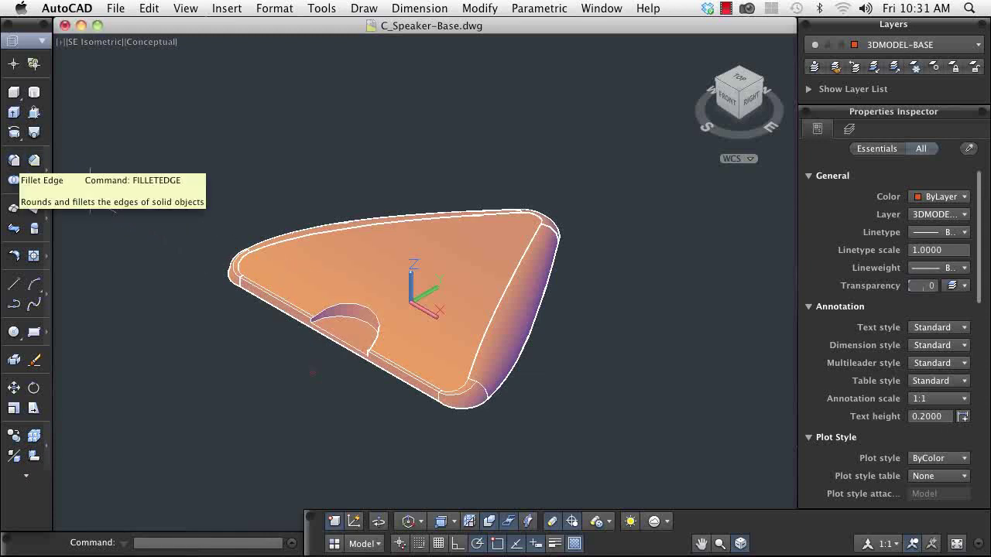
scroll(213, 260, up, 3)
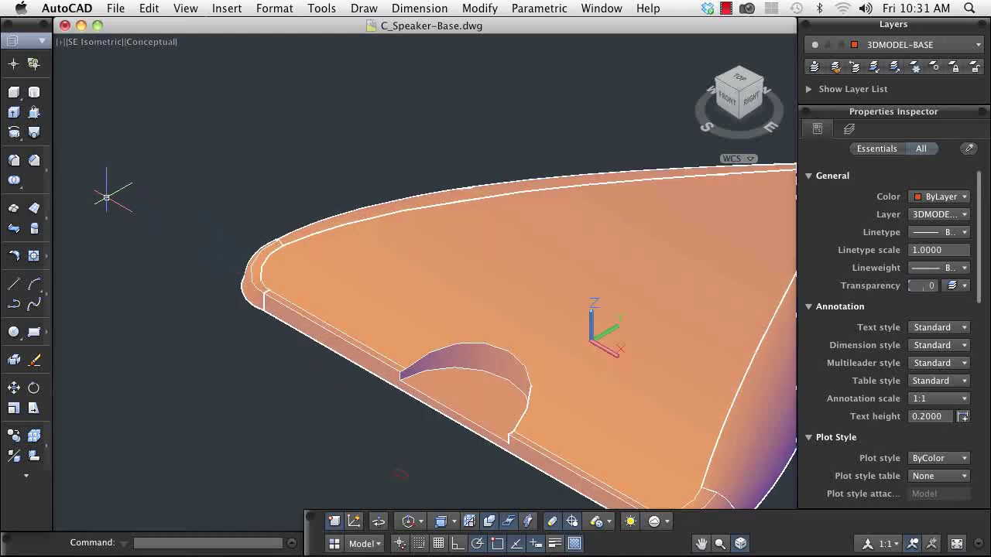
click(15, 160)
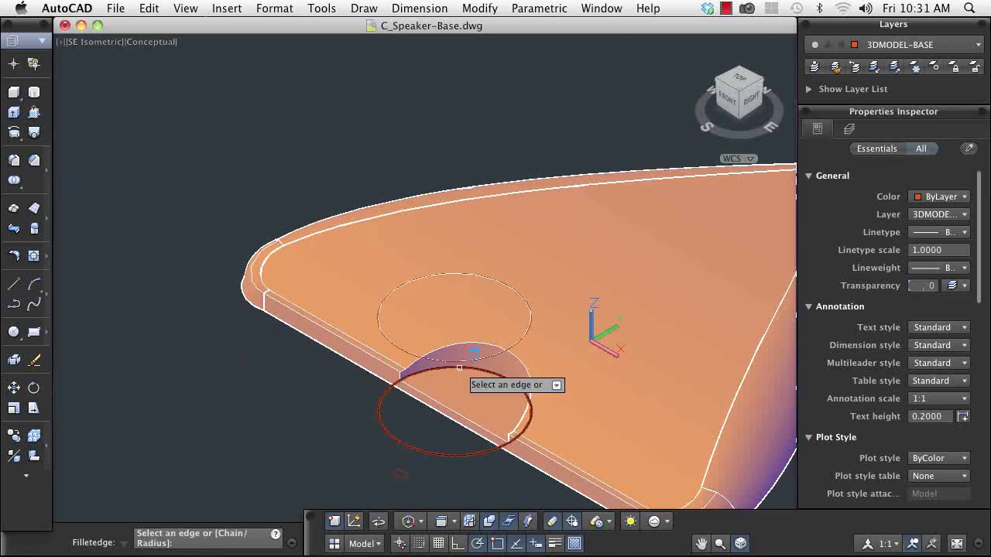
click(459, 367)
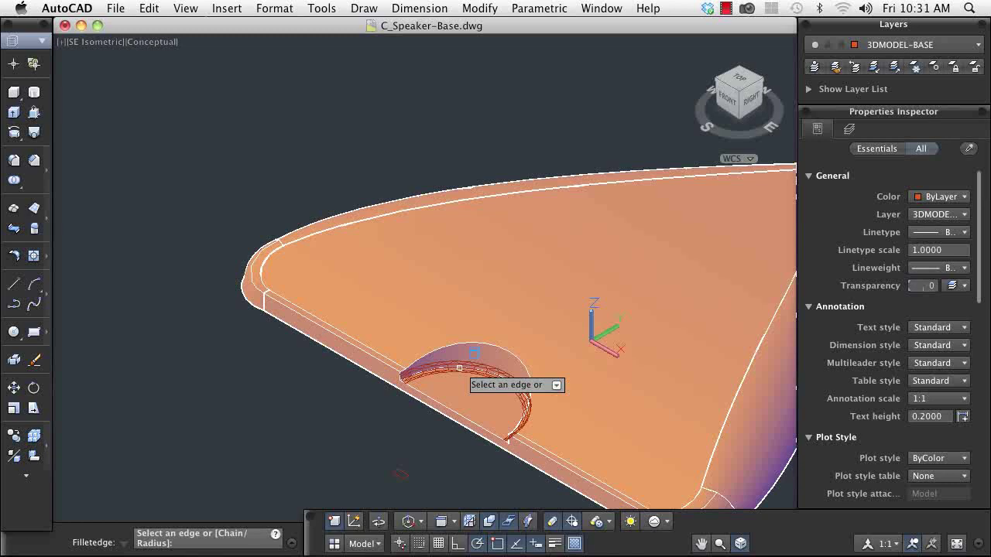
key(Return)
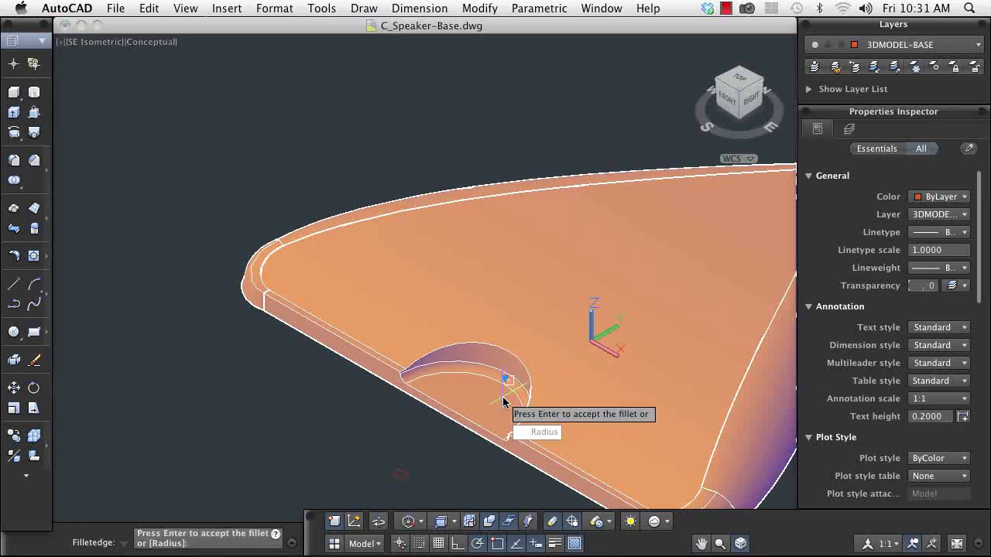
click(500, 377)
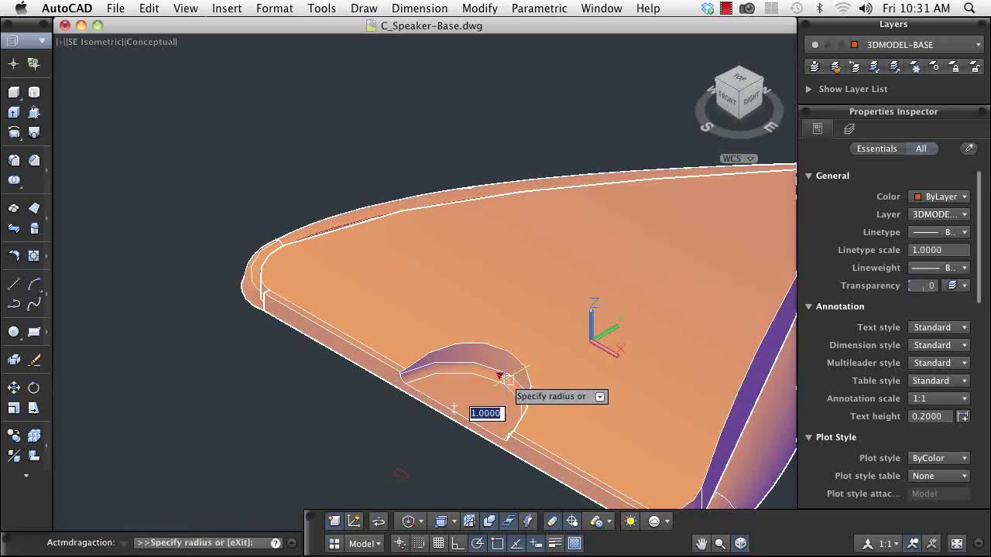
click(507, 382)
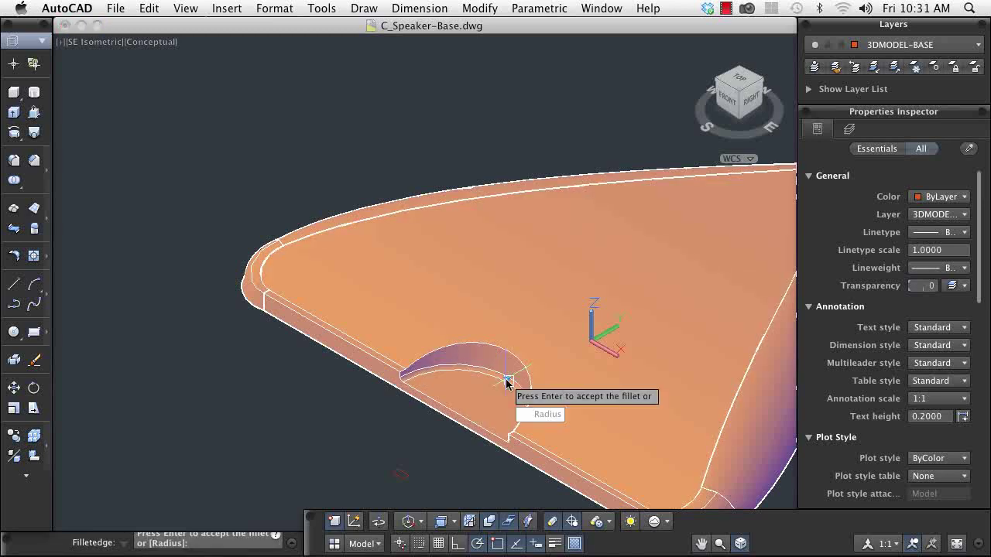
key(Return)
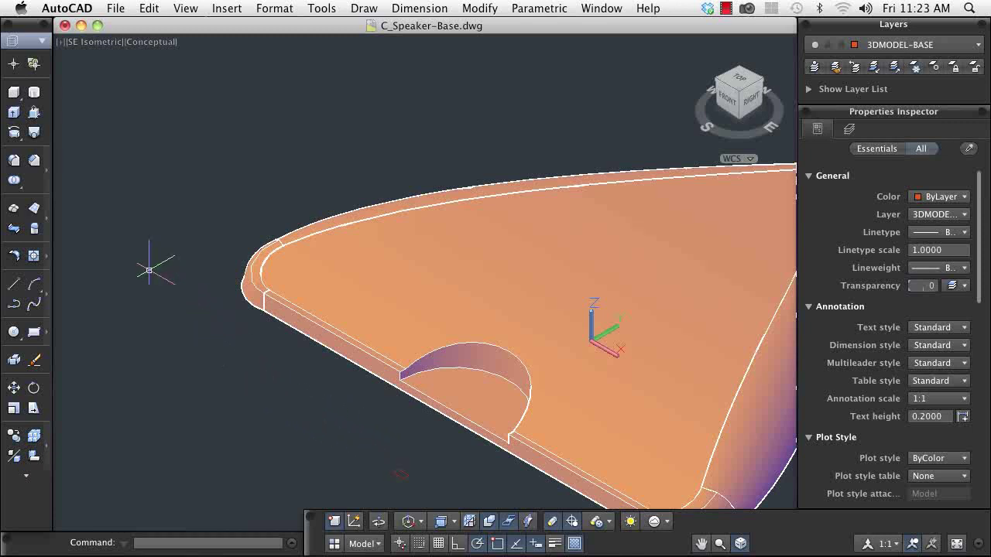
Step: Sweep the small circle profile, based at its centre, along the arc around the pocket
click(16, 137)
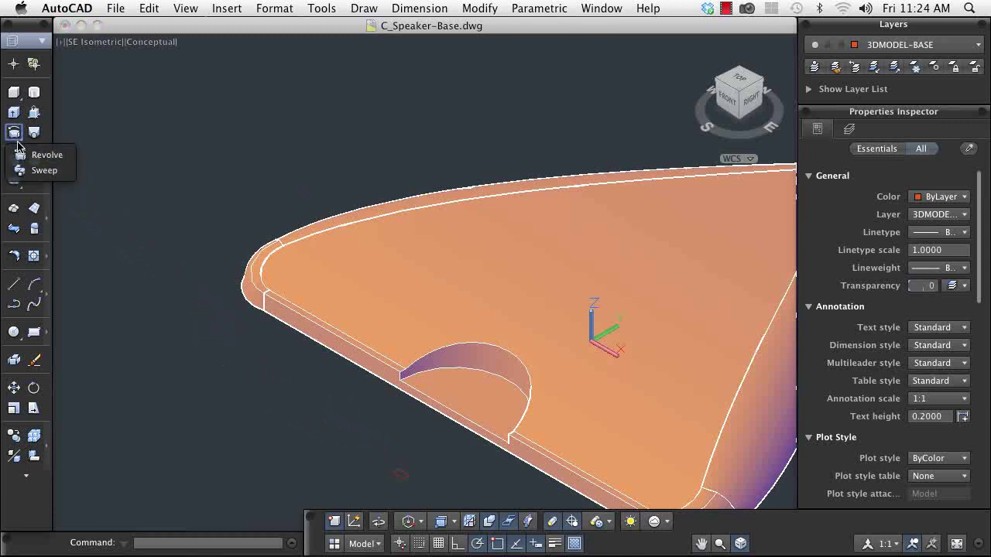
click(20, 171)
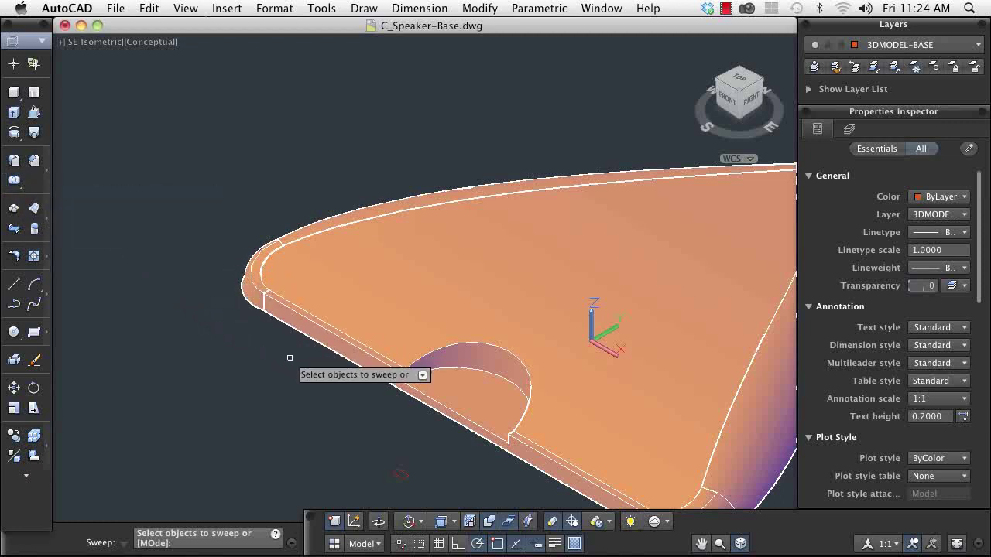
click(402, 471)
key(Return)
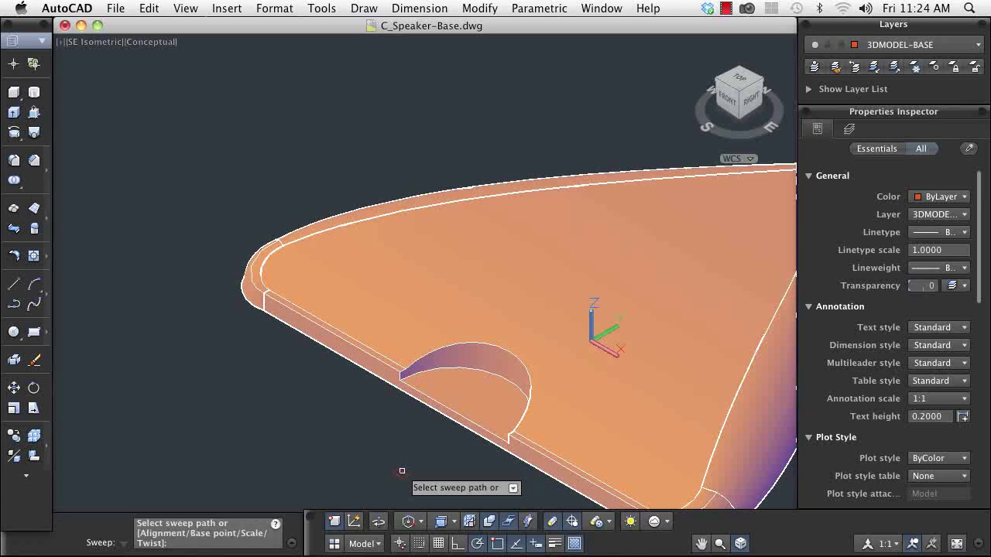
right_click(400, 441)
click(404, 438)
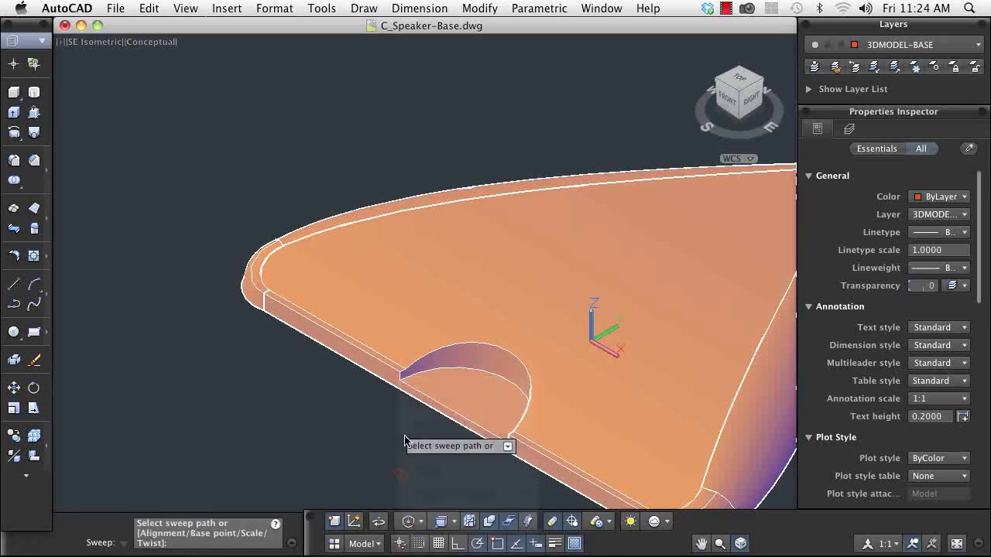
click(402, 473)
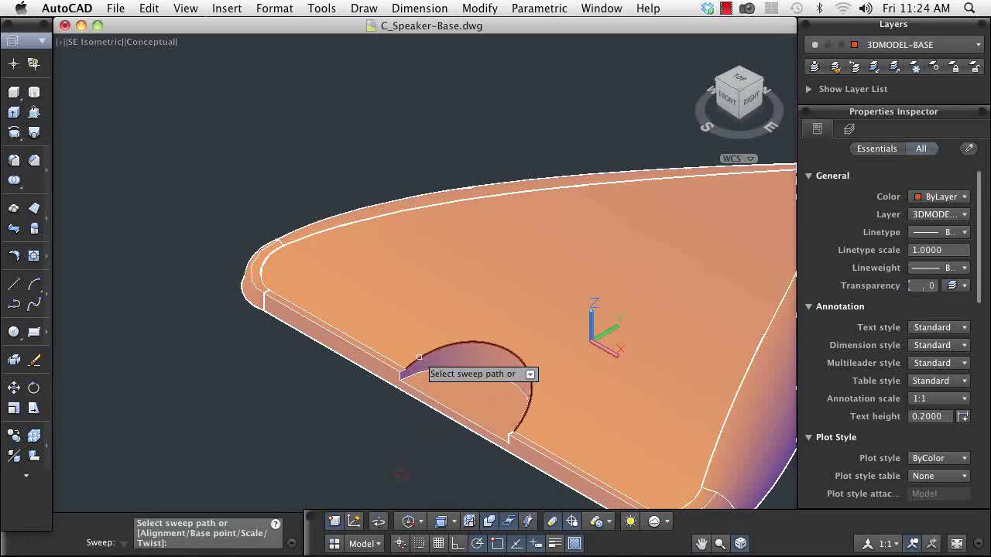
click(418, 357)
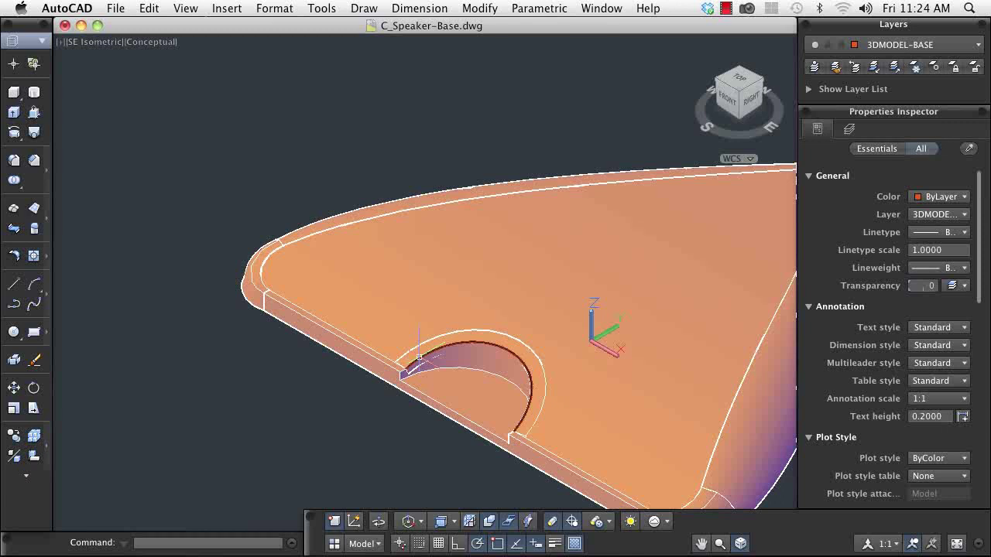
Step: Zoom Previous (Z, P) to bring the whole speaker base back into view
text(z)
key(Return)
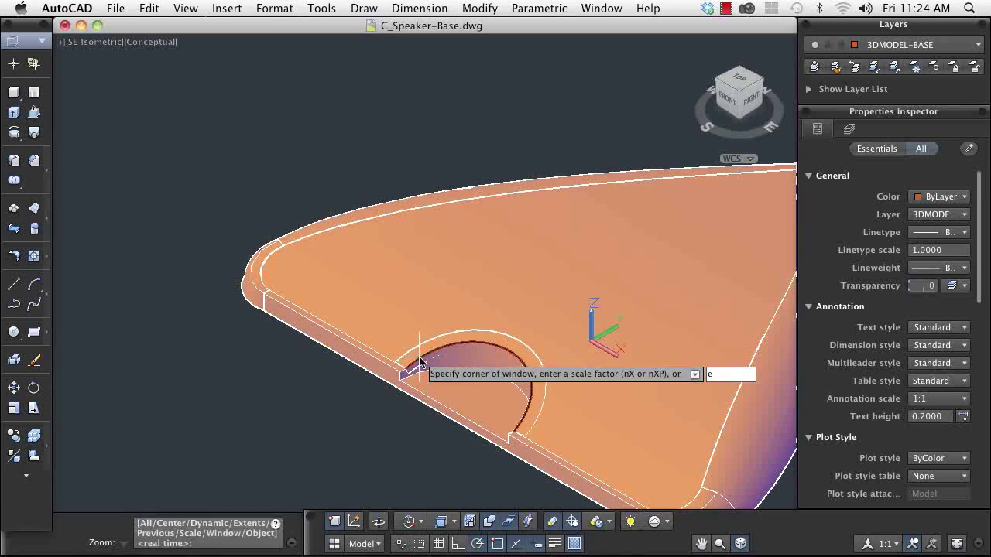
text(p)
key(Return)
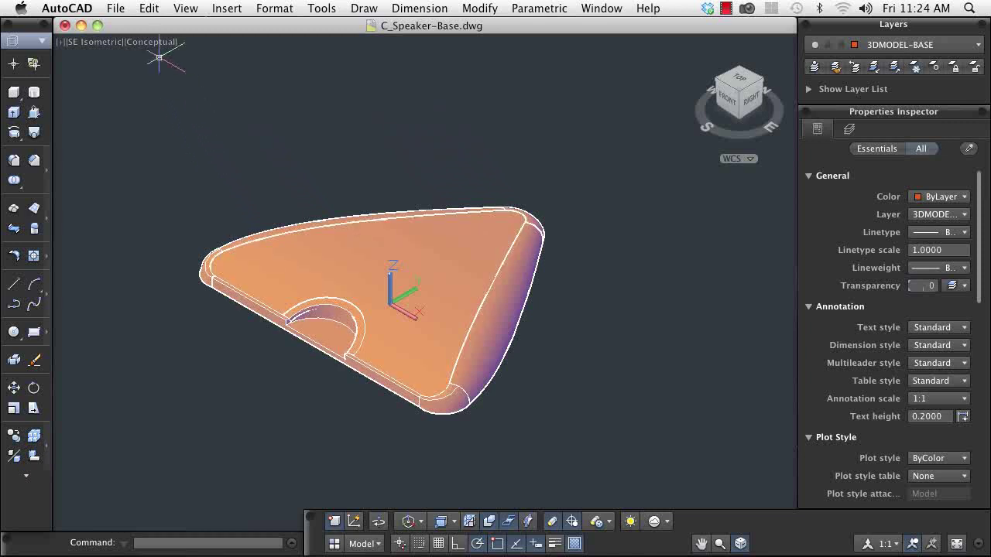
Step: Set the viewport visual style to Shades of Gray, then to Sketchy
click(154, 48)
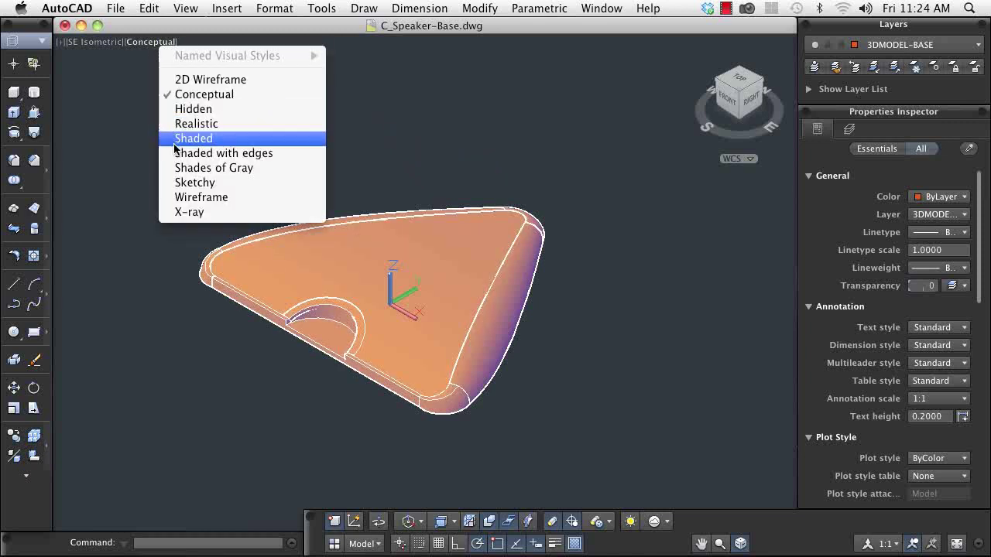
click(179, 168)
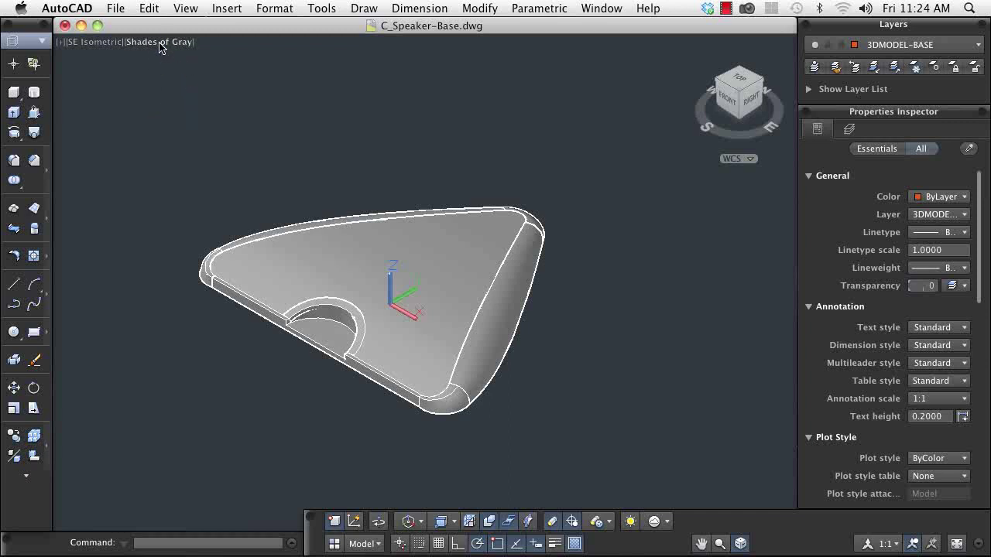
click(159, 44)
click(194, 180)
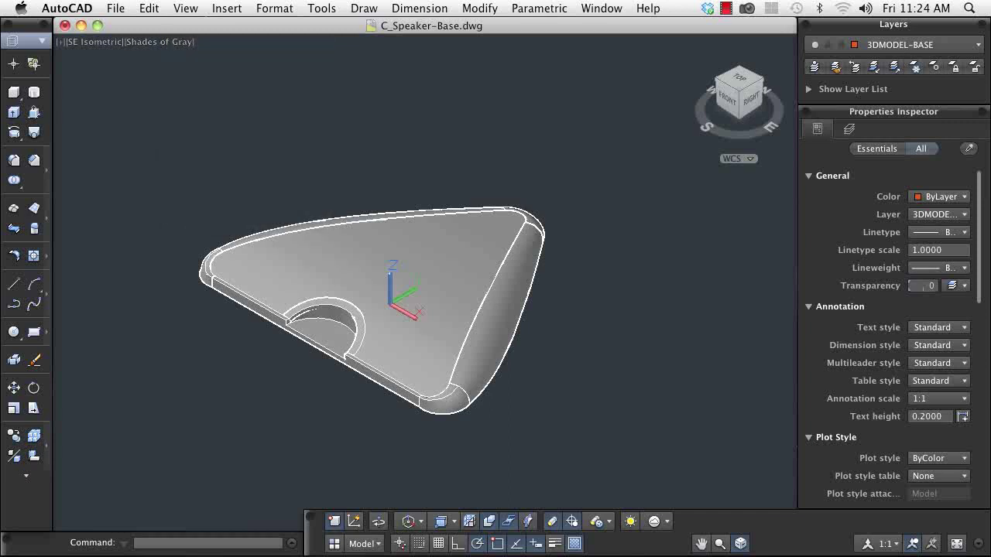